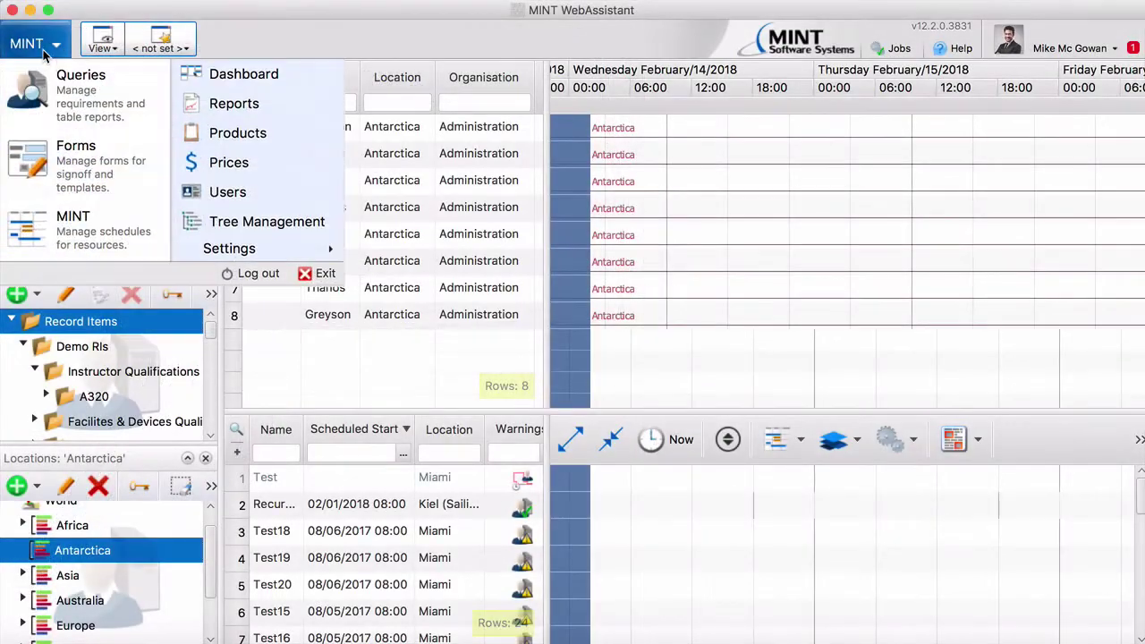
In the Forms module, create a record item folder named Forms under Record Items with Multiple Assign enabled.
left_click(83, 180)
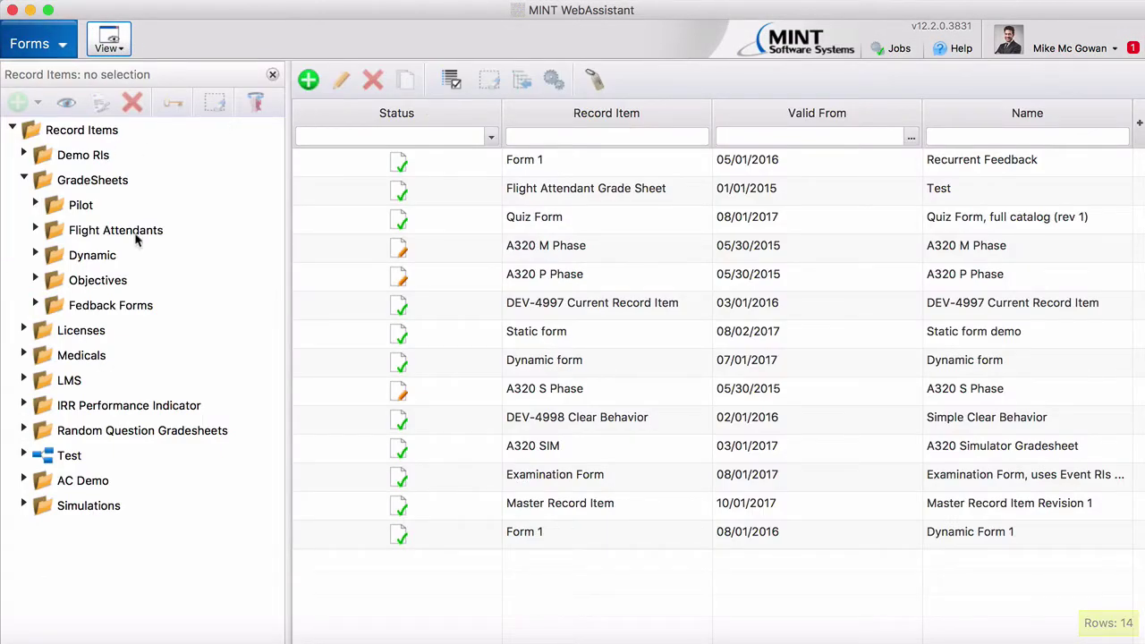
left_click(89, 136)
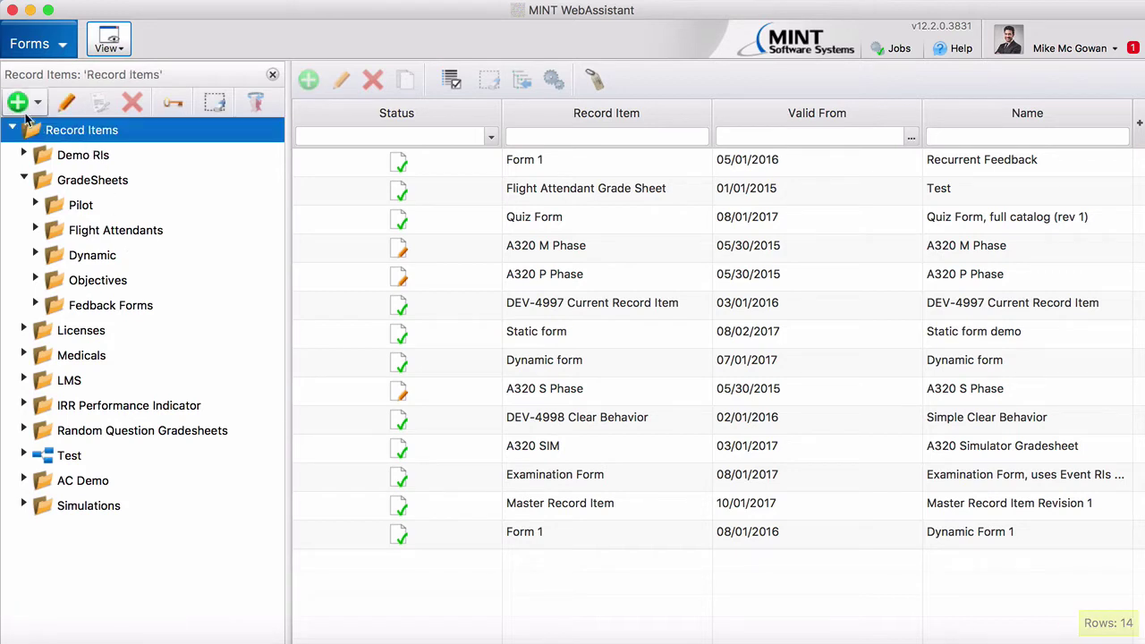
left_click(34, 102)
left_click(90, 135)
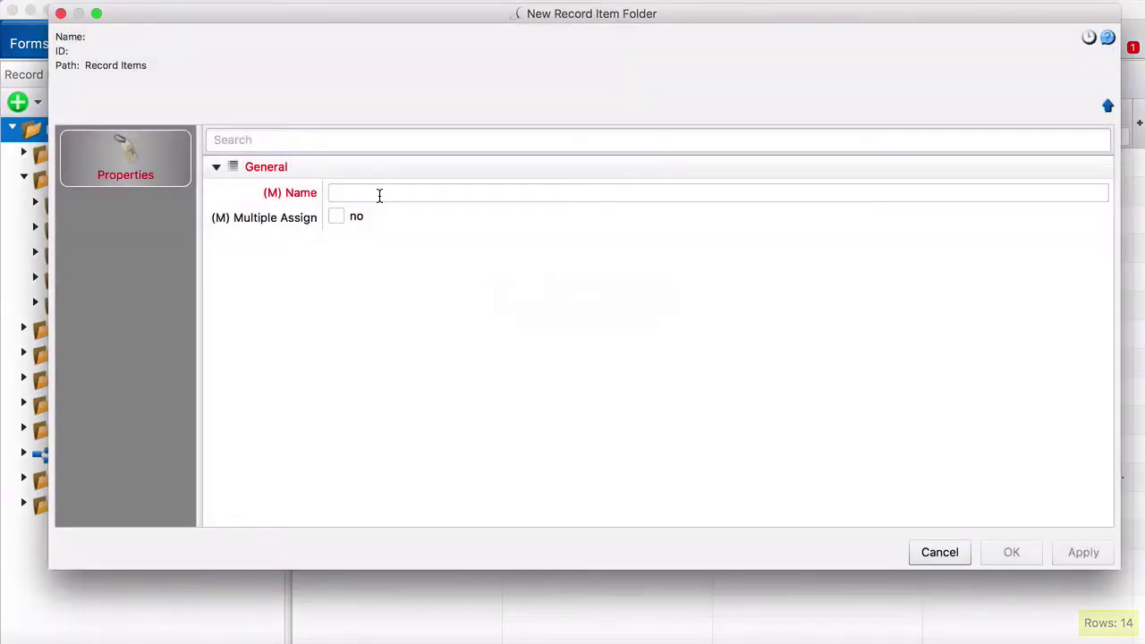
left_click(384, 191)
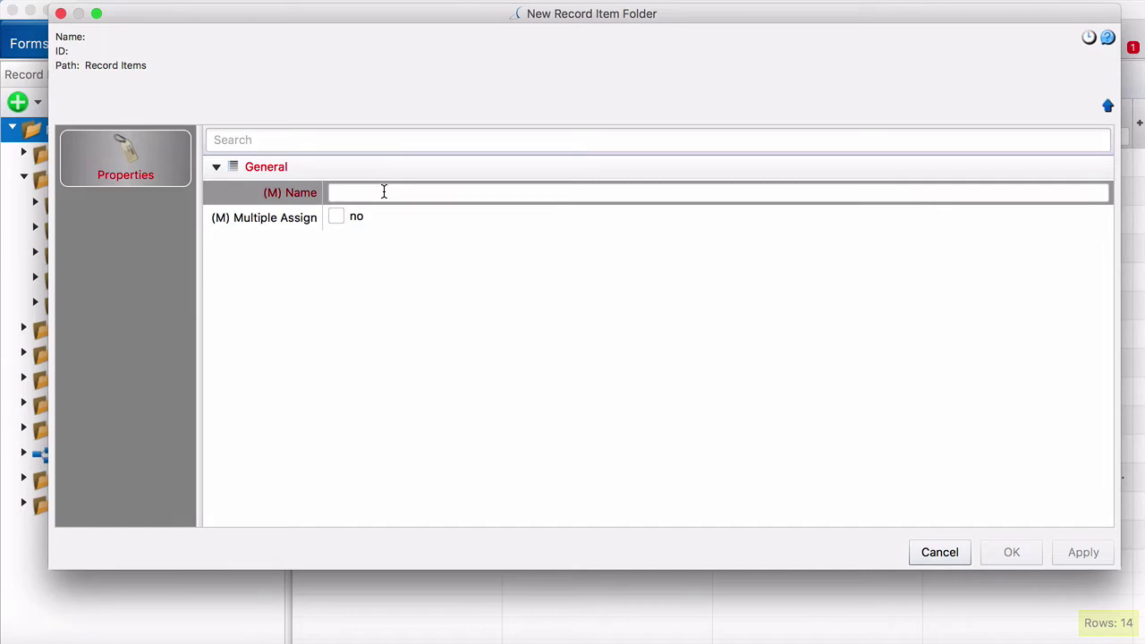
type("For")
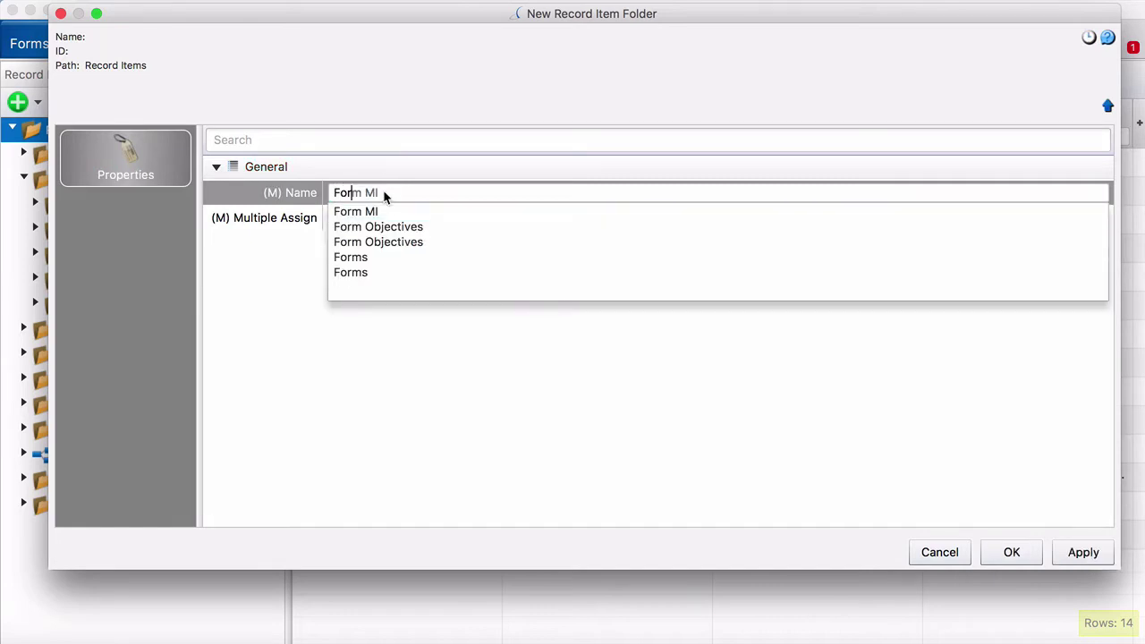
type("ms")
left_click(356, 311)
left_click(336, 217)
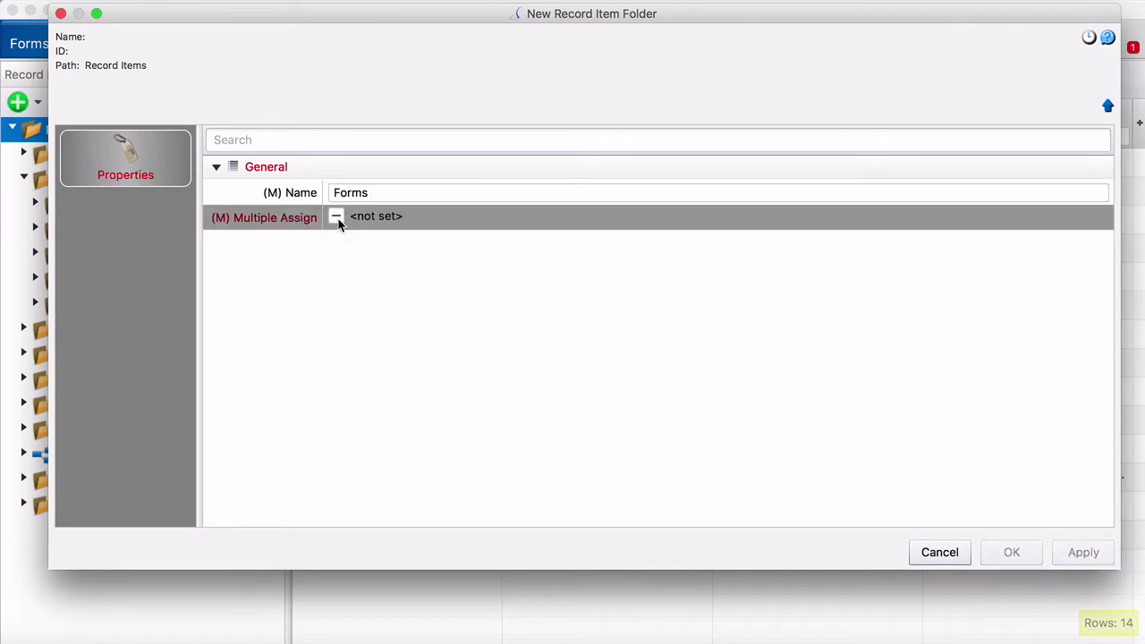
left_click(336, 217)
left_click(1011, 554)
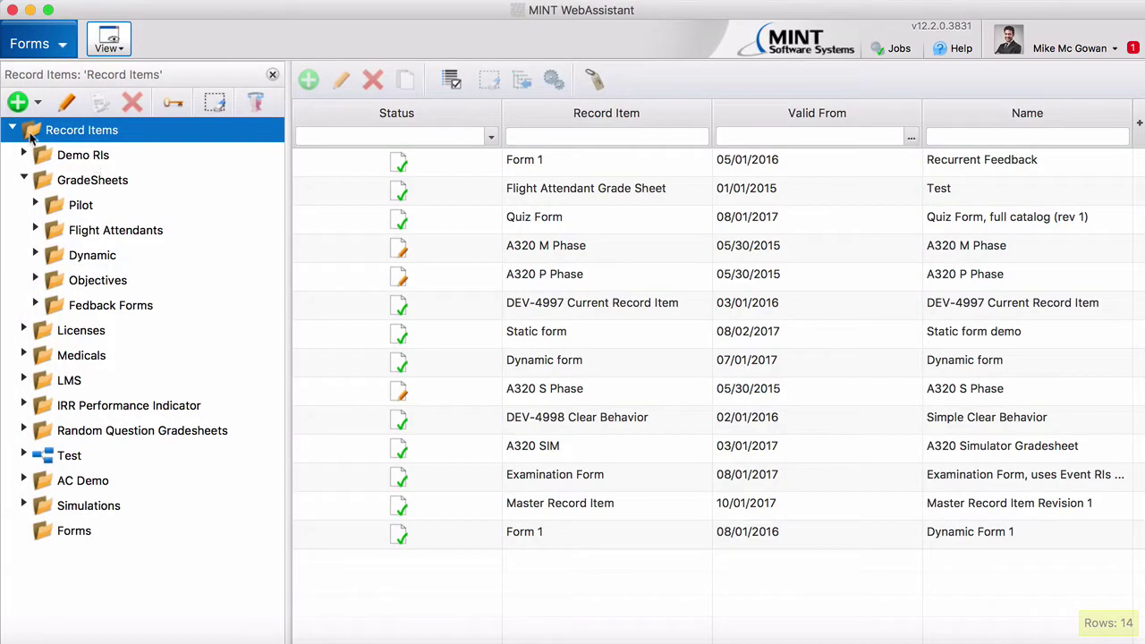
Create a second record item folder named Forms MI under Record Items with Multiple Assign enabled.
left_click(20, 102)
left_click(67, 134)
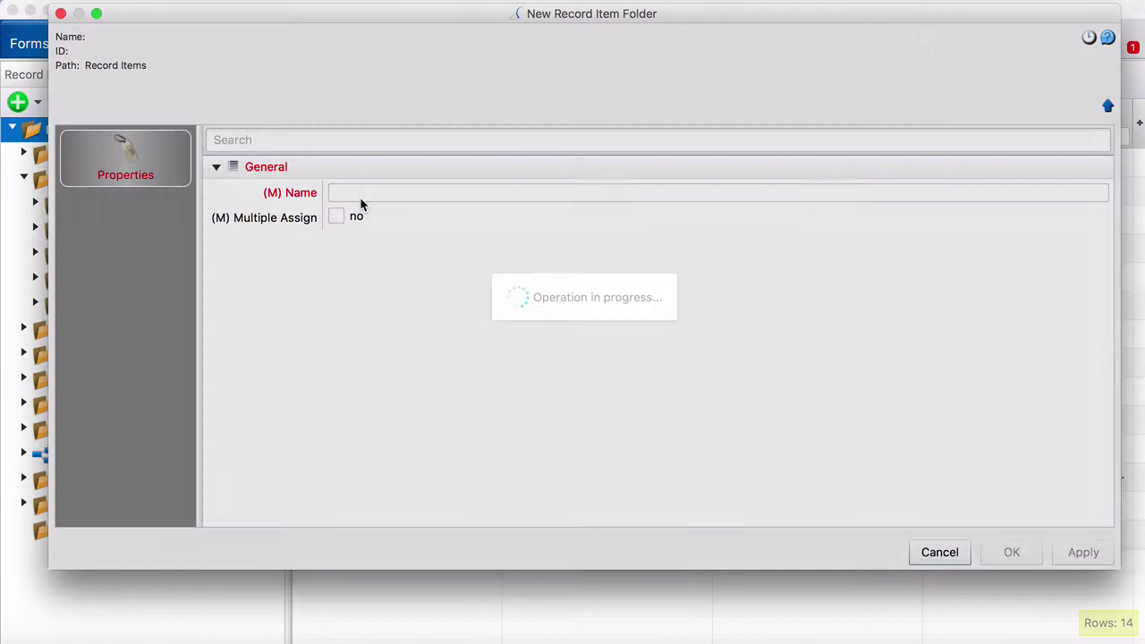
left_click(360, 194)
type("Form MI")
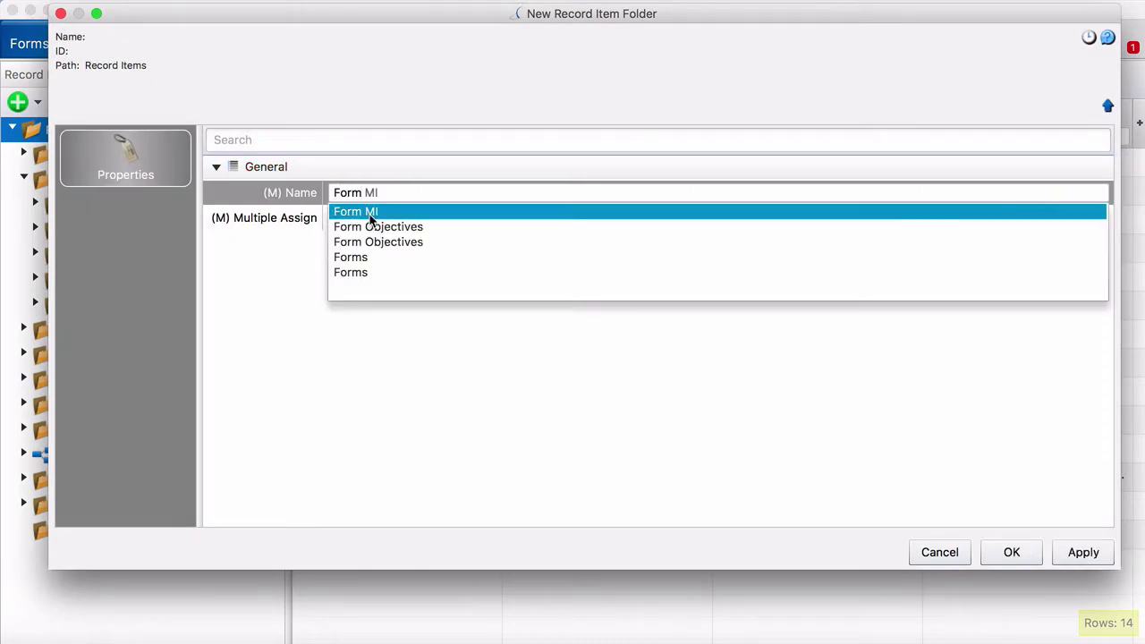
left_click(365, 211)
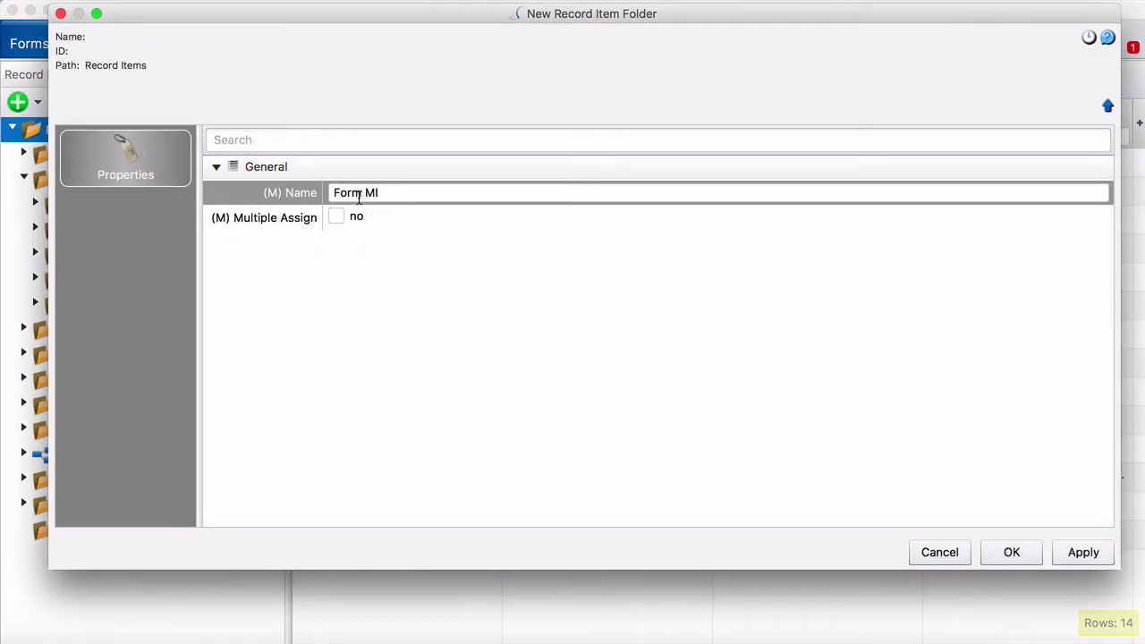
type("s")
left_click(338, 217)
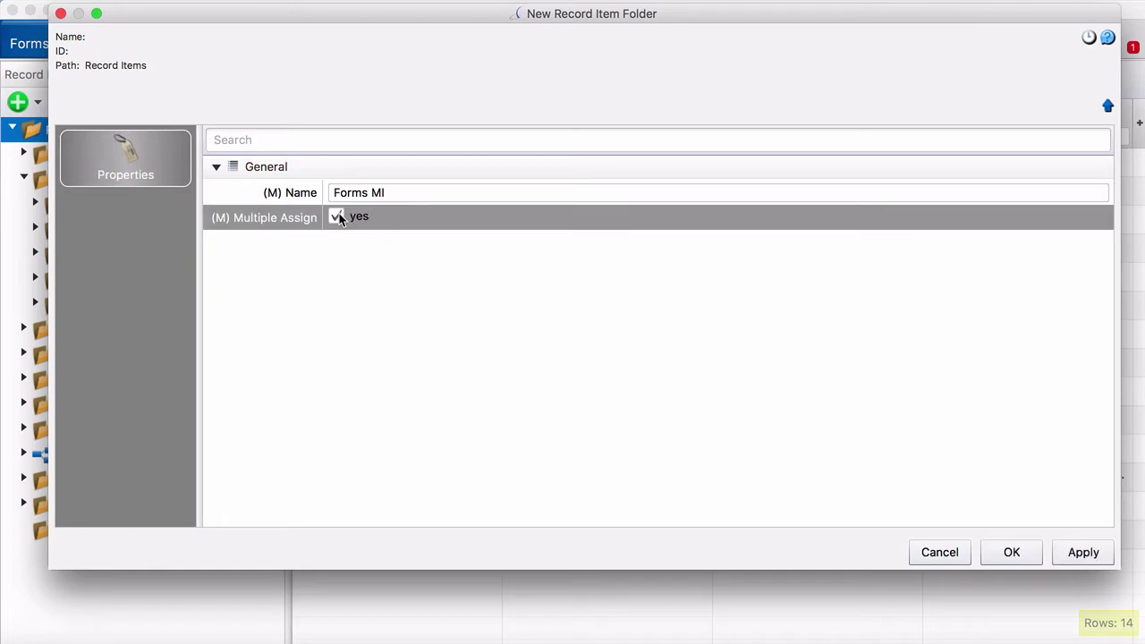
left_click(1004, 552)
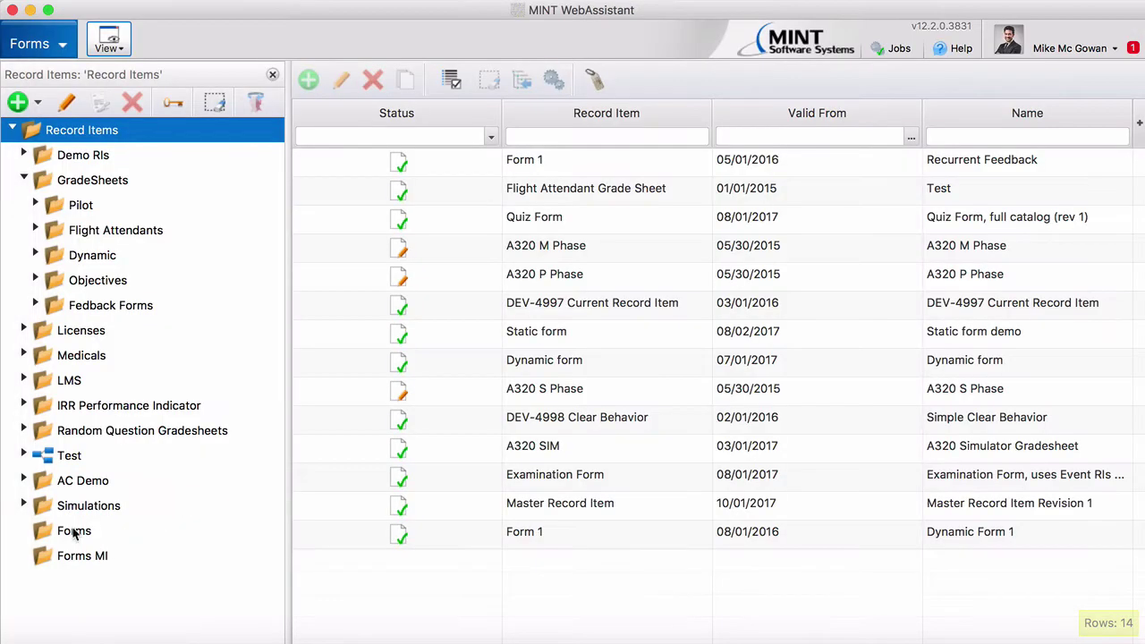
Add a record item named A320 LOE to the Forms folder with Multiple Assign enabled.
left_click(100, 531)
left_click(37, 102)
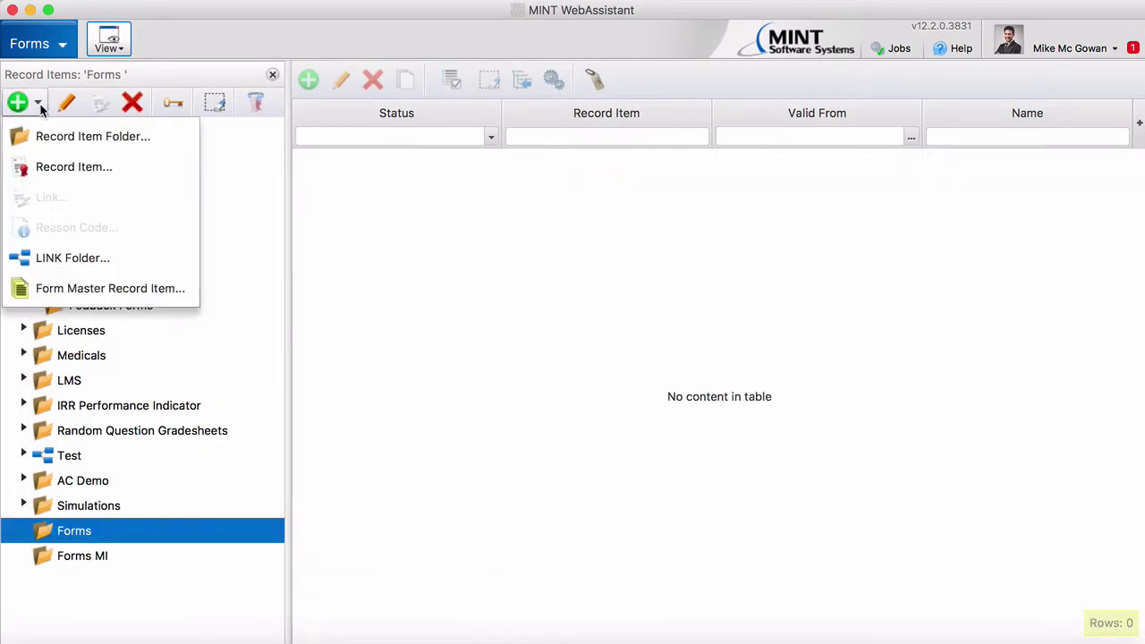
left_click(86, 170)
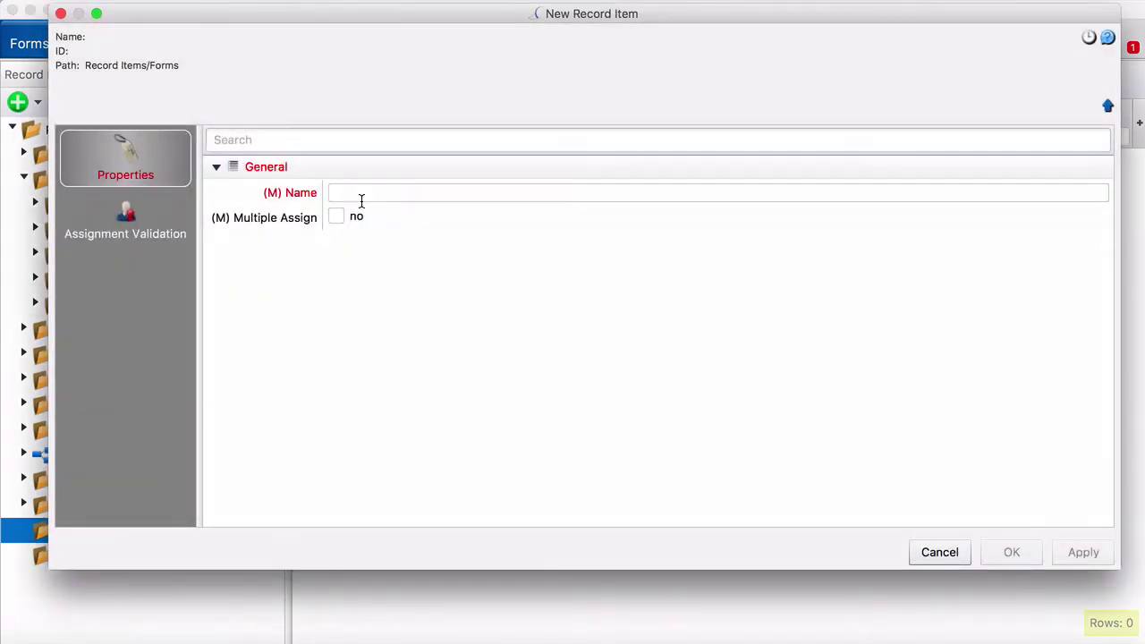
left_click(361, 200)
type("A320 LOE")
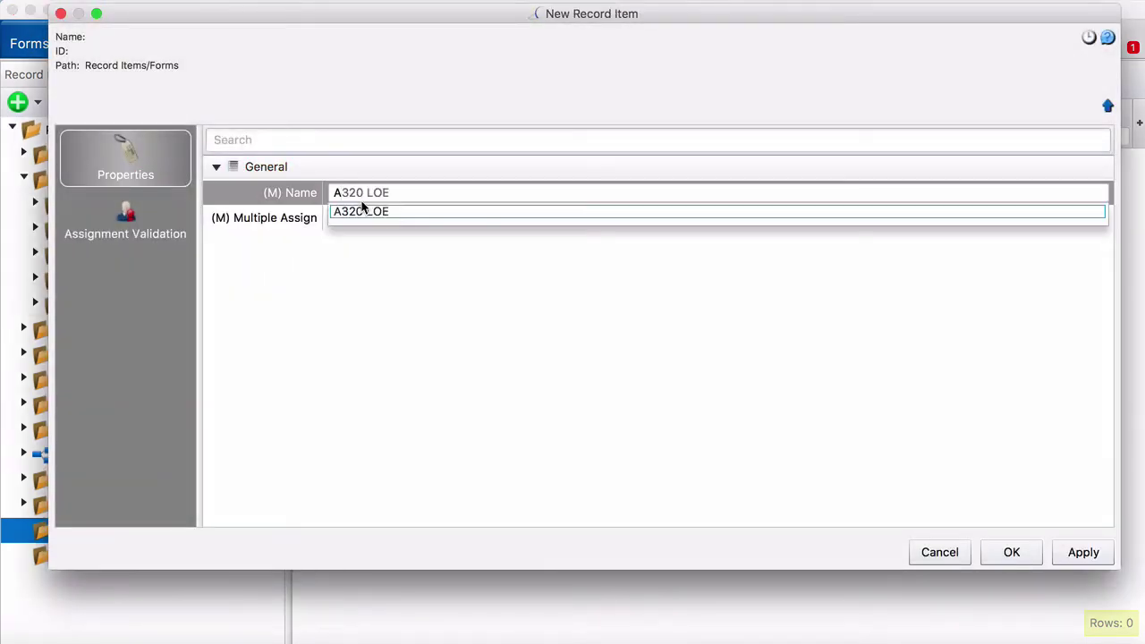
left_click(388, 212)
left_click(340, 222)
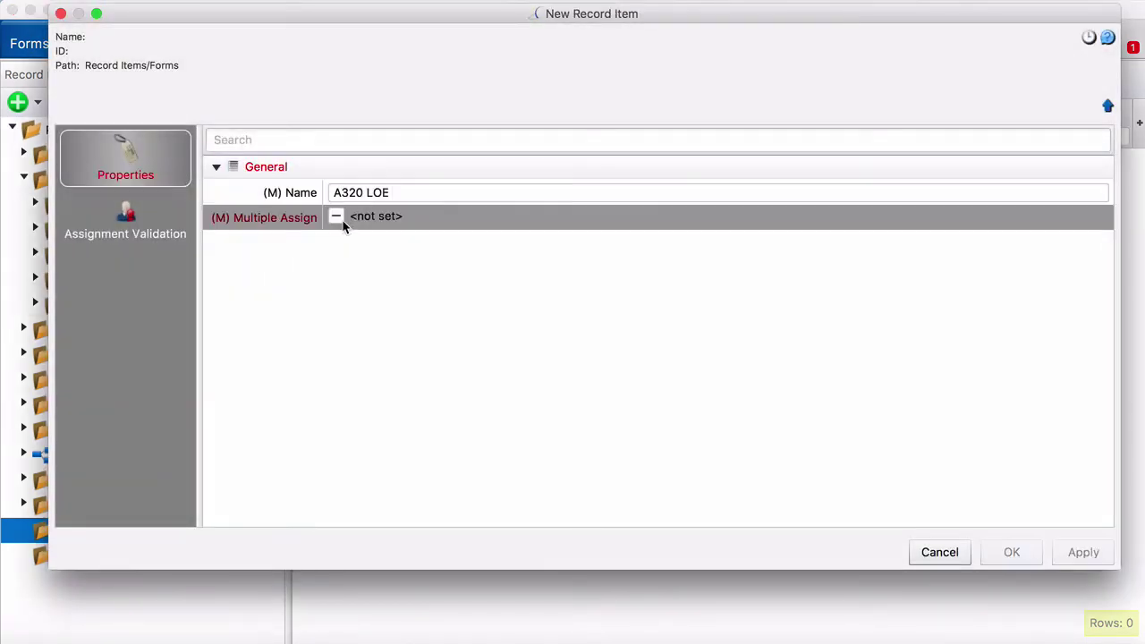
left_click(1007, 550)
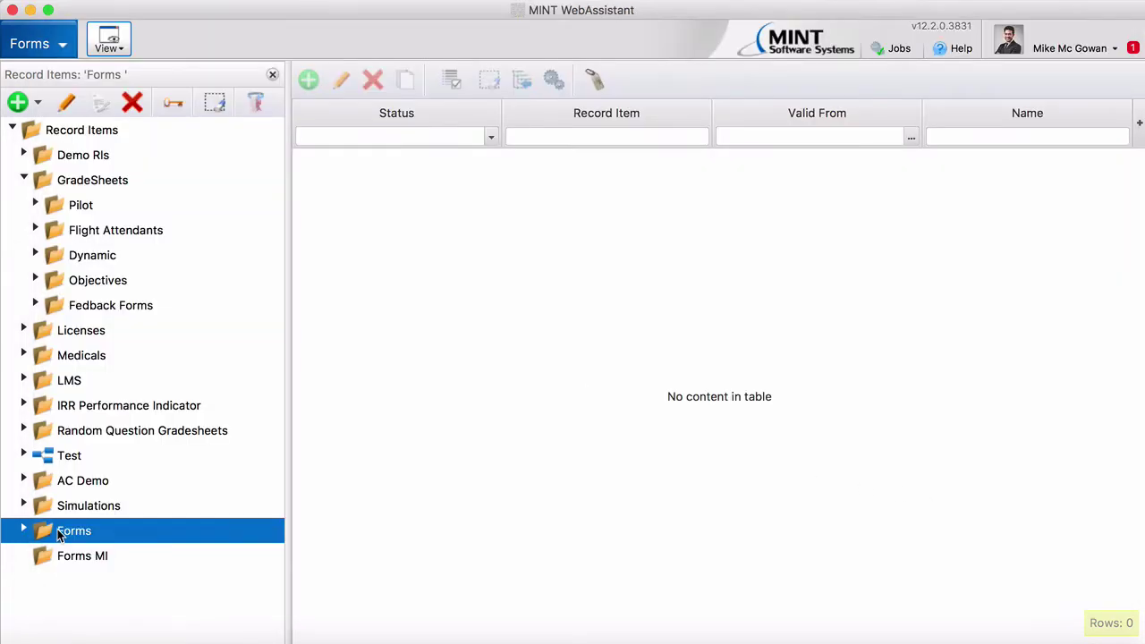
Add a record item named Push Back to the Forms MI folder with Multiple Assign enabled.
left_click(64, 552)
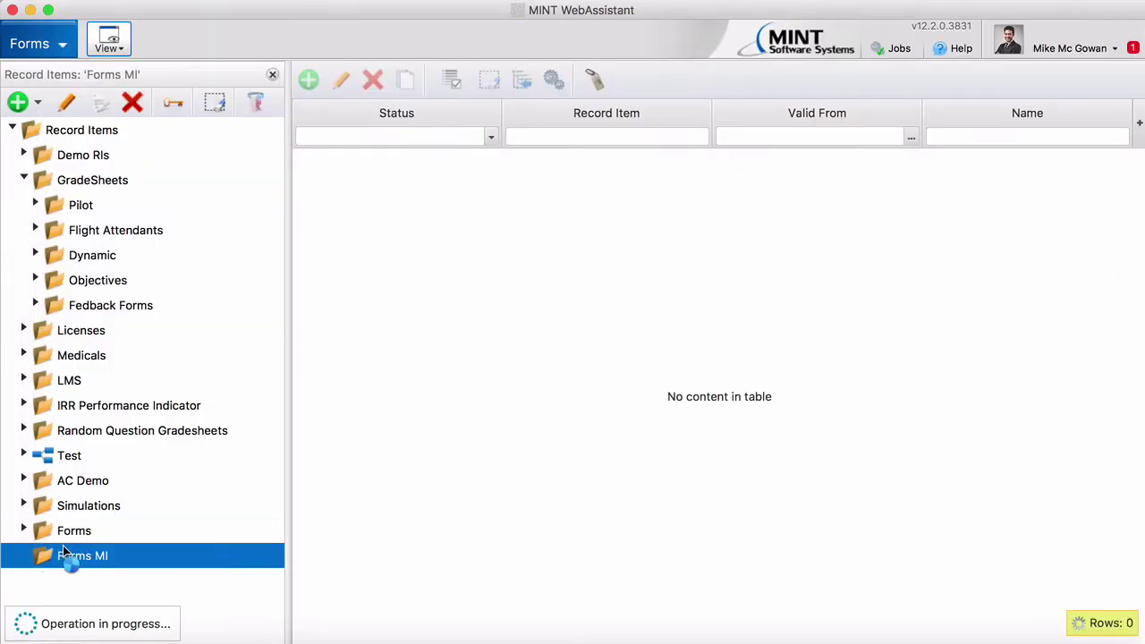
left_click(36, 104)
left_click(87, 169)
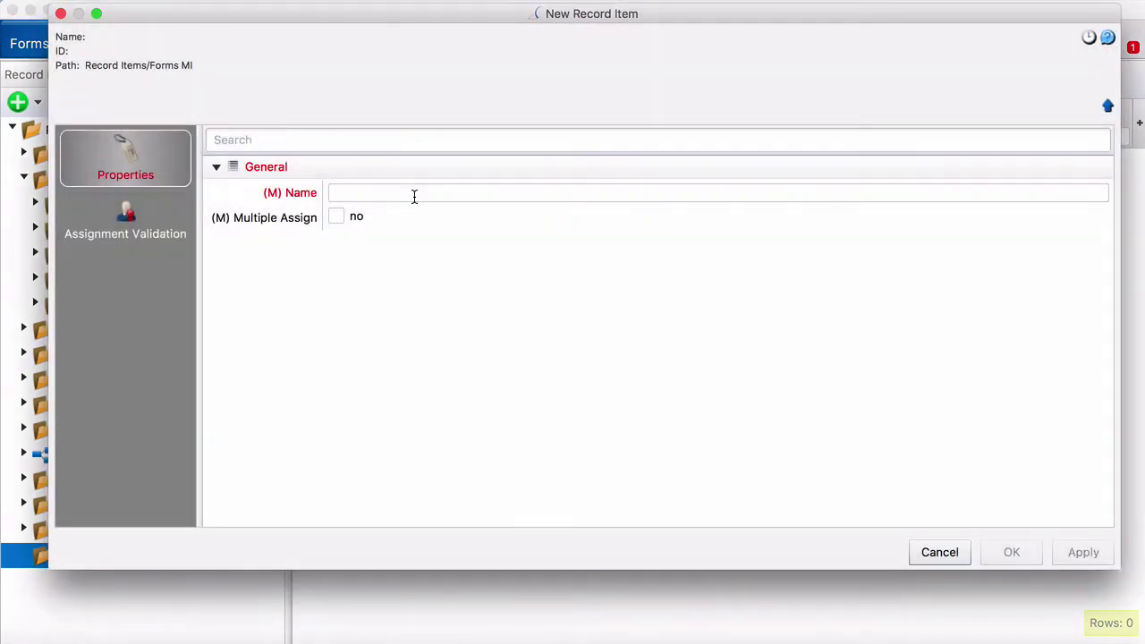
left_click(414, 195)
type("Push Back")
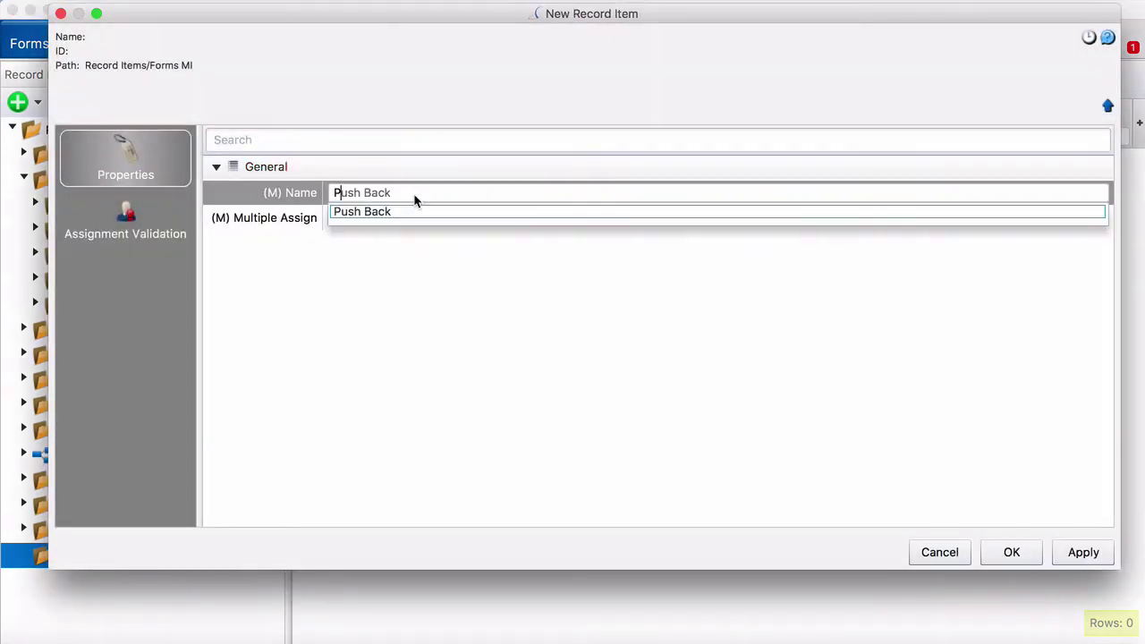
left_click(414, 211)
left_click(343, 221)
left_click(336, 217)
left_click(1010, 552)
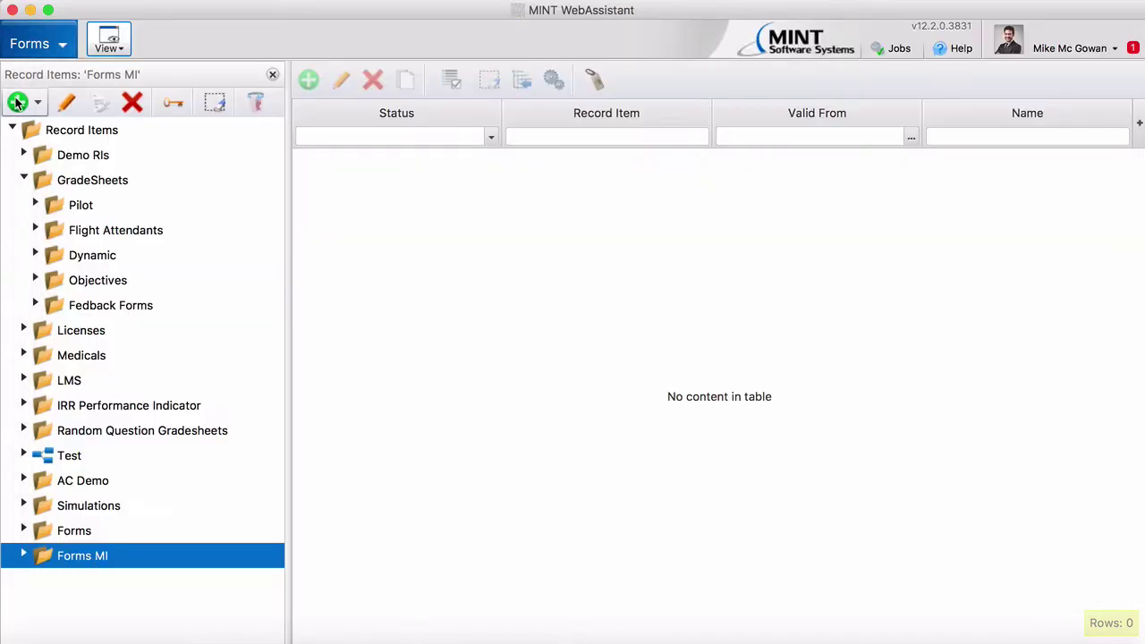
Add a record item named Before Take Off to the Forms MI folder with Multiple Assign enabled.
left_click(18, 101)
left_click(118, 167)
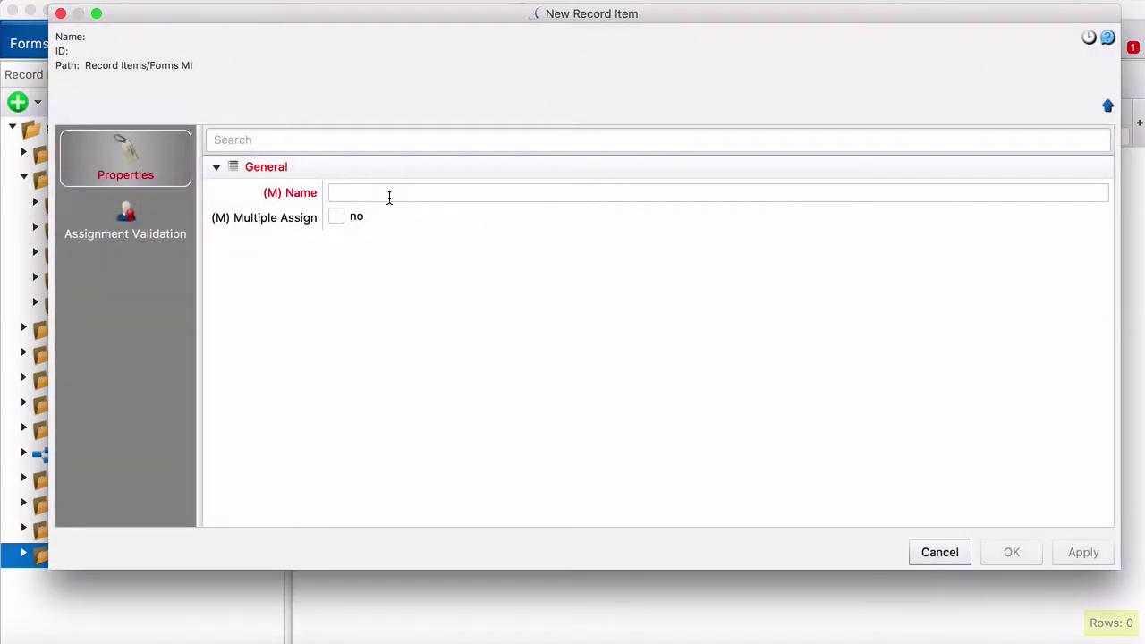
left_click(389, 195)
type("B")
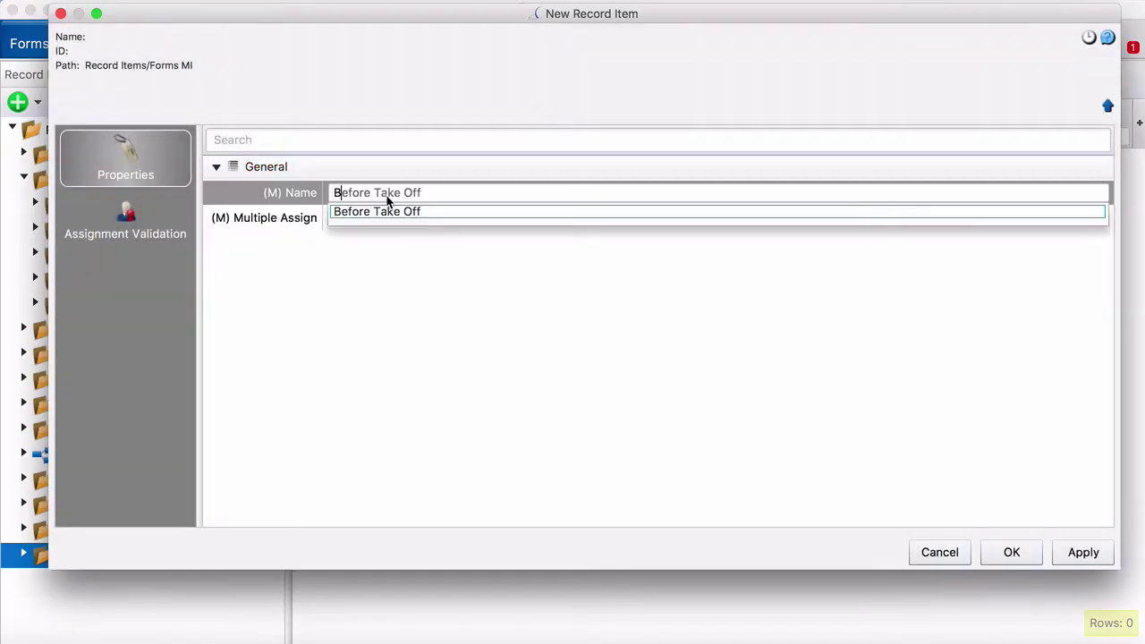
left_click(396, 213)
left_click(337, 218)
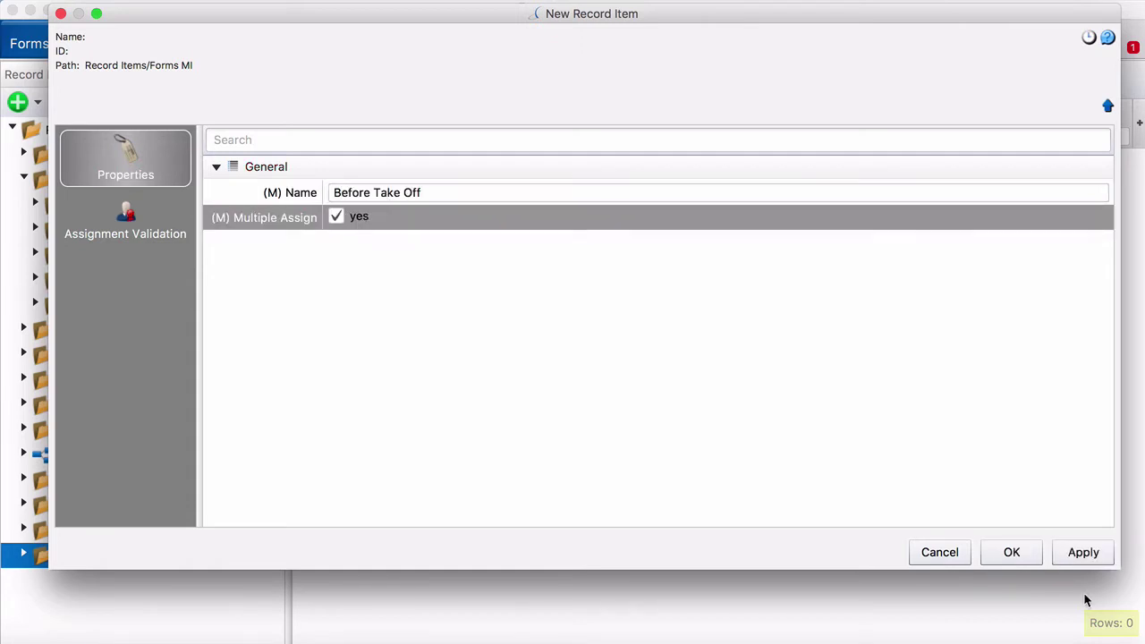
left_click(1011, 551)
Add a record item named Take Off to the Forms MI folder with Multiple Assign enabled.
left_click(19, 102)
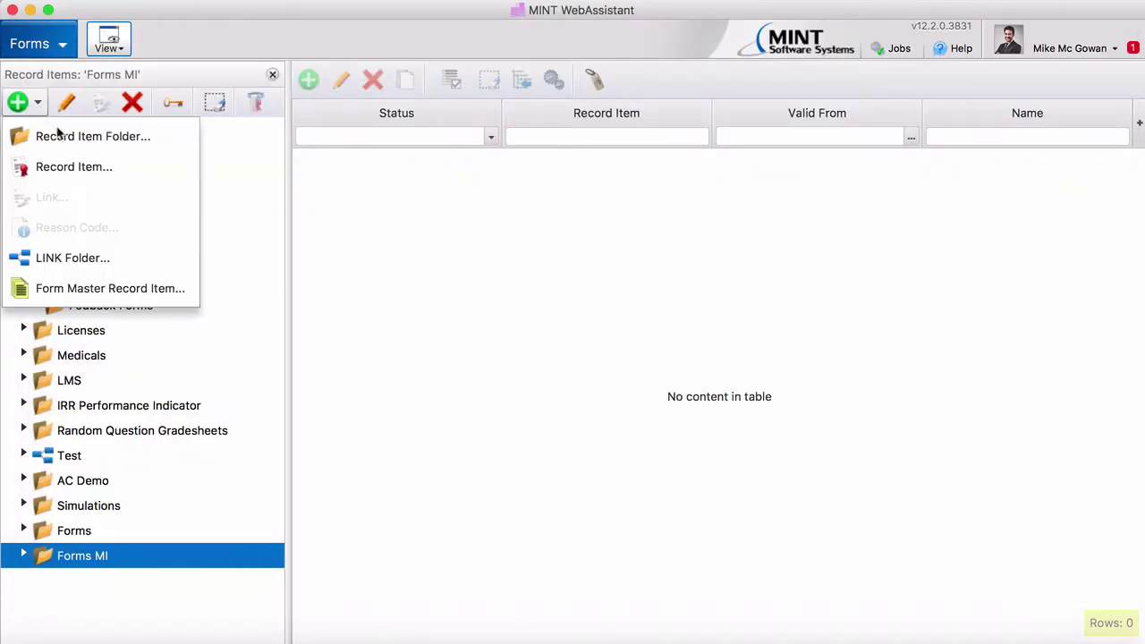
left_click(87, 167)
left_click(384, 193)
type("Tak")
left_click(385, 215)
left_click(335, 216)
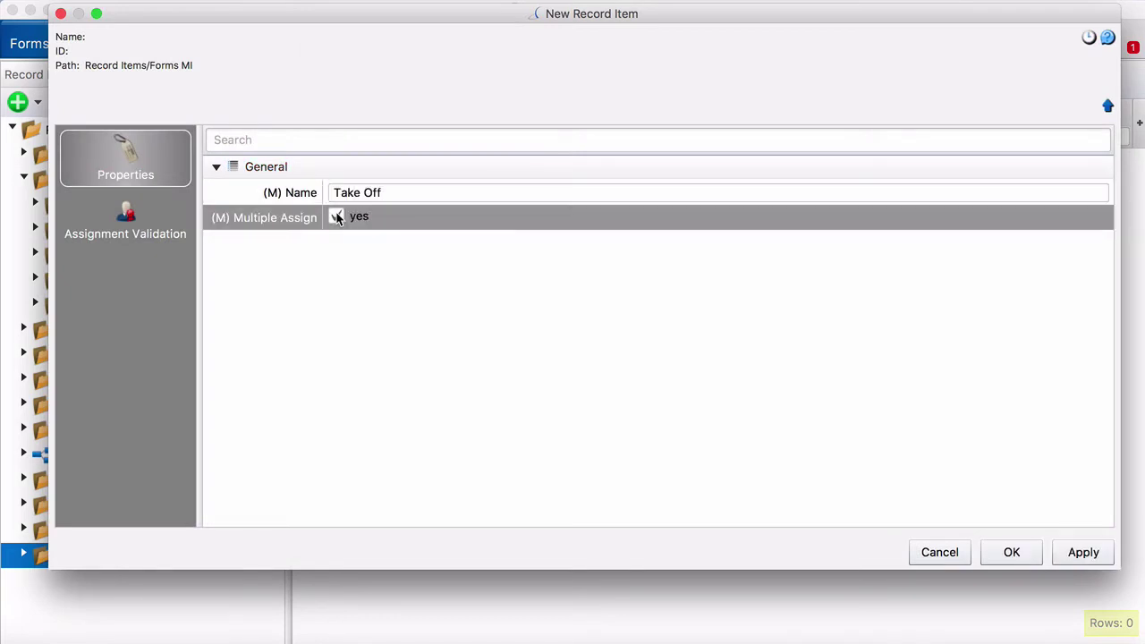
left_click(1010, 551)
Add a record item named Climb to the Forms MI folder with Multiple Assign enabled.
left_click(19, 102)
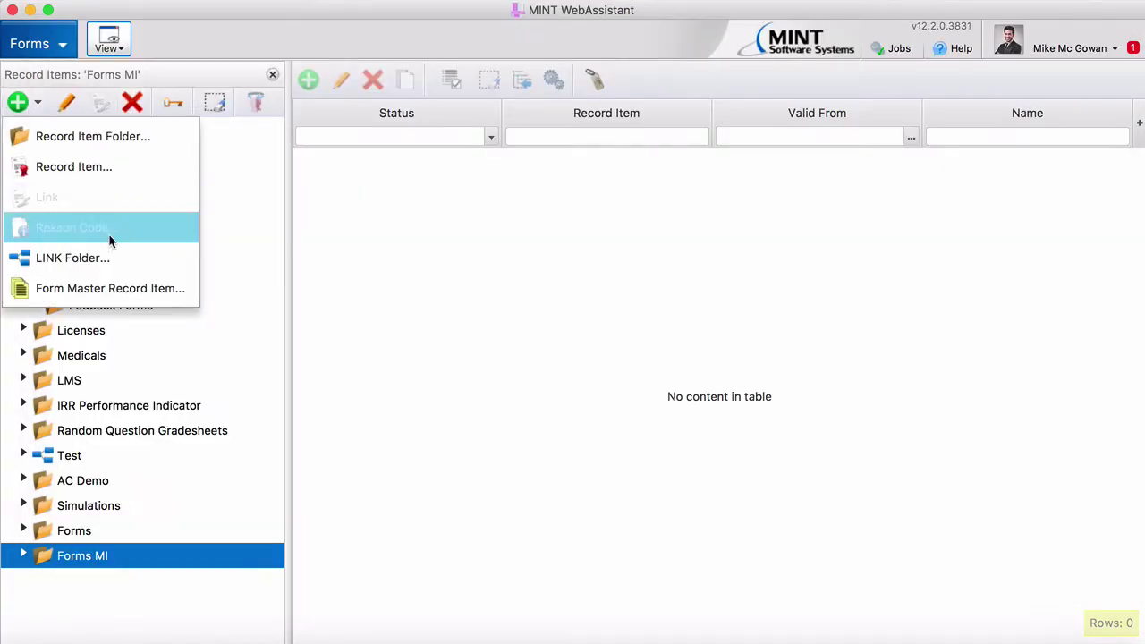
left_click(114, 166)
left_click(414, 193)
type("Cl")
left_click(400, 208)
left_click(338, 217)
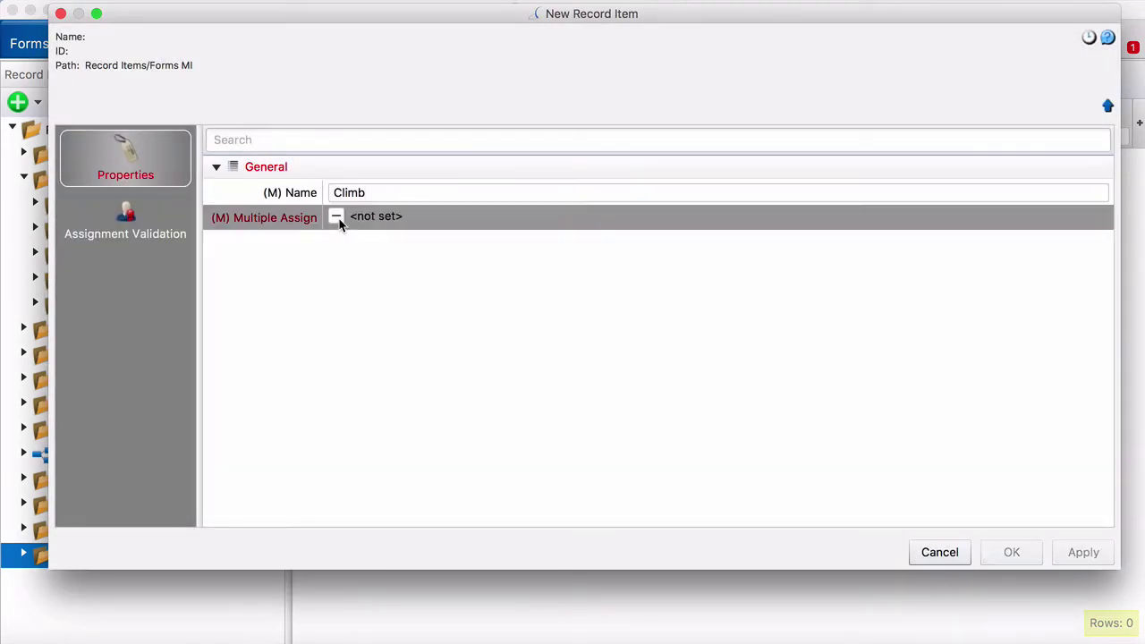
left_click(336, 217)
left_click(996, 554)
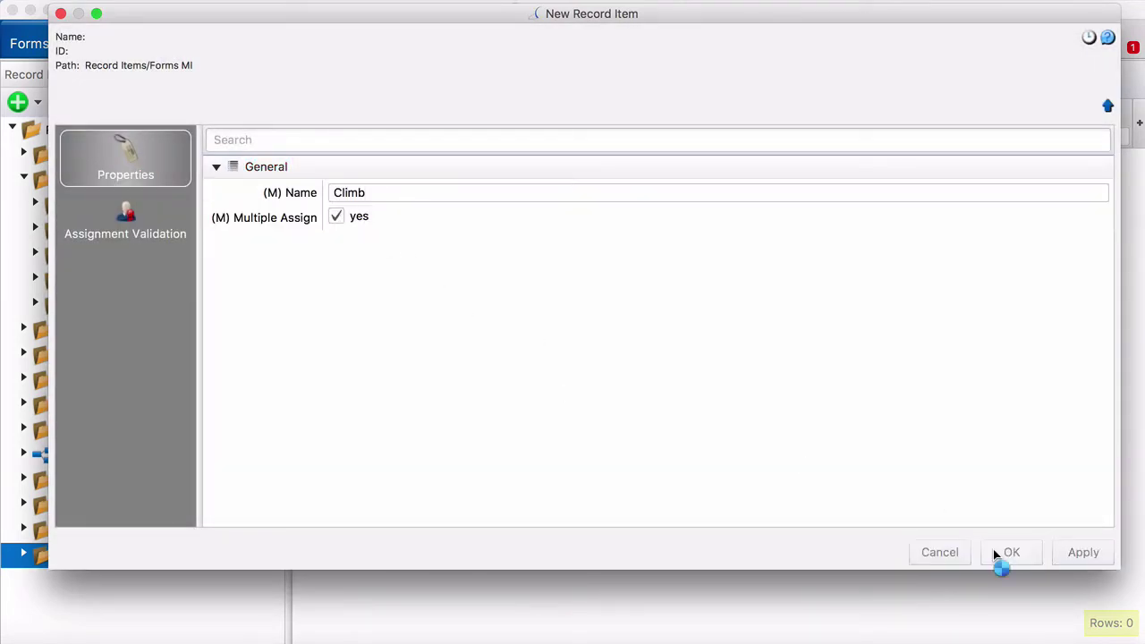
Expand the Forms MI folder and review the record items it contains.
left_click(25, 556)
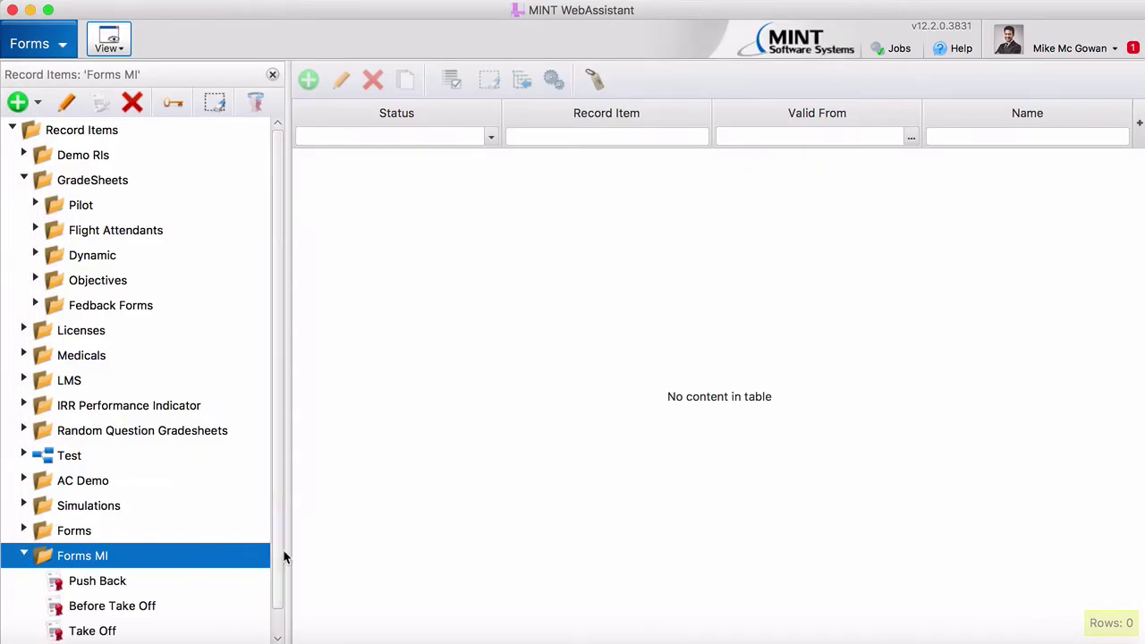
scroll(283, 590, "down", 1)
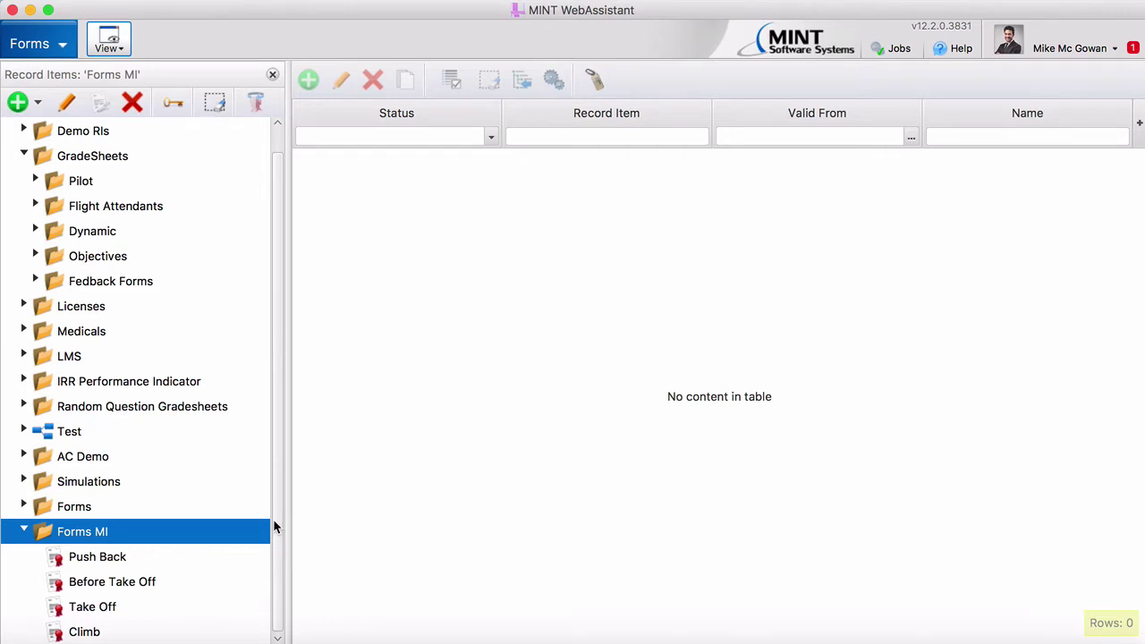
left_click(120, 564)
left_click(125, 579)
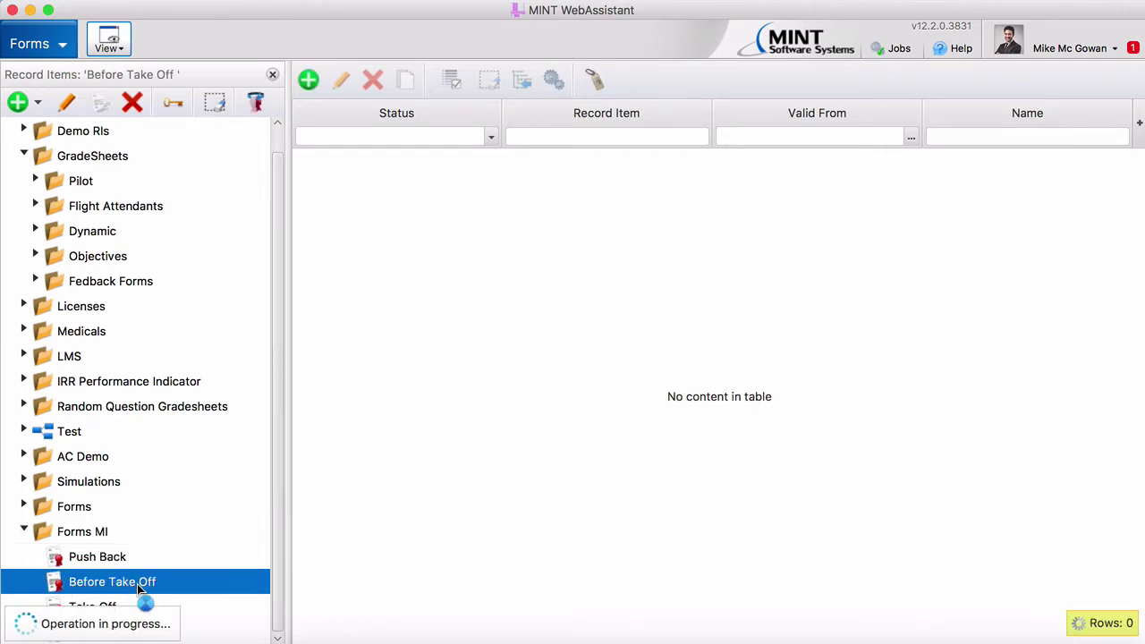
left_click(139, 606)
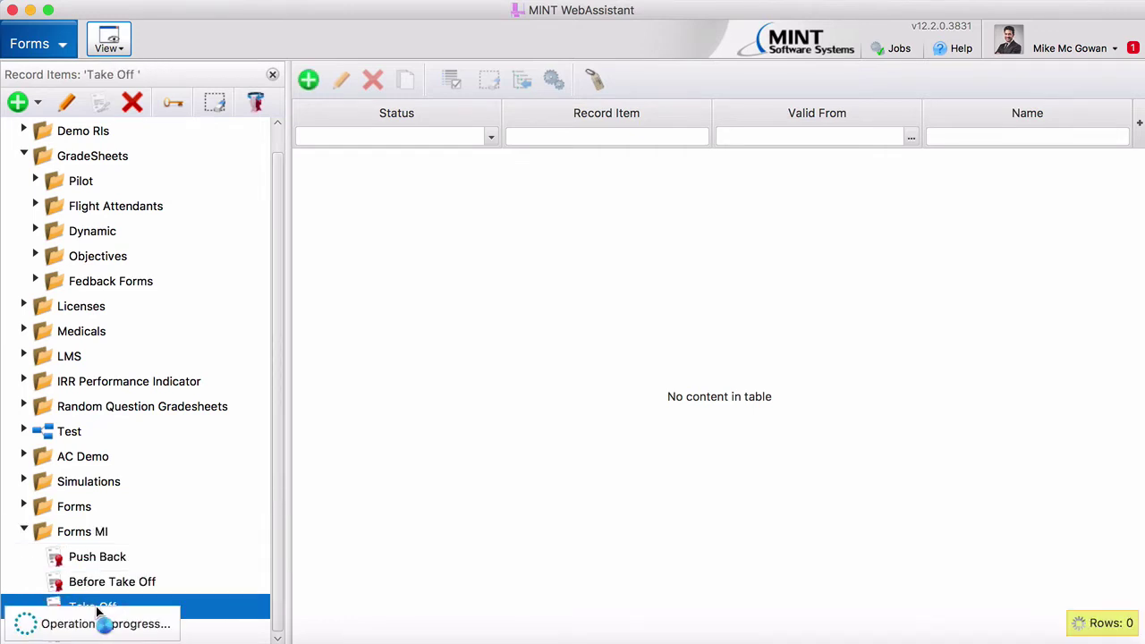
left_click(99, 560)
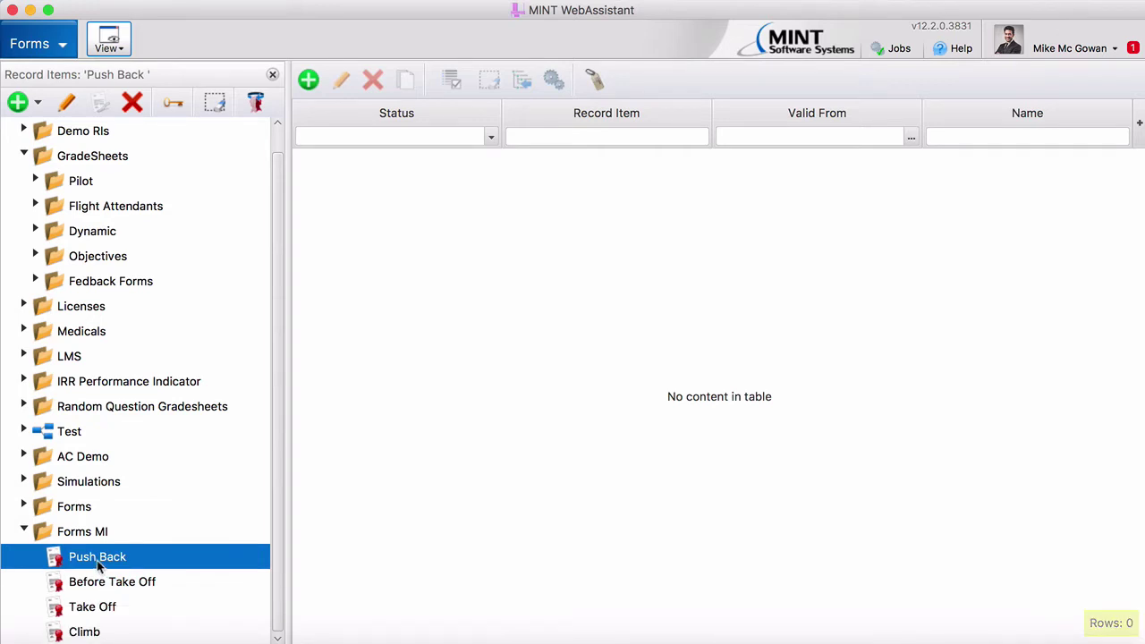
left_click(89, 536)
left_click(105, 563)
left_click(118, 588)
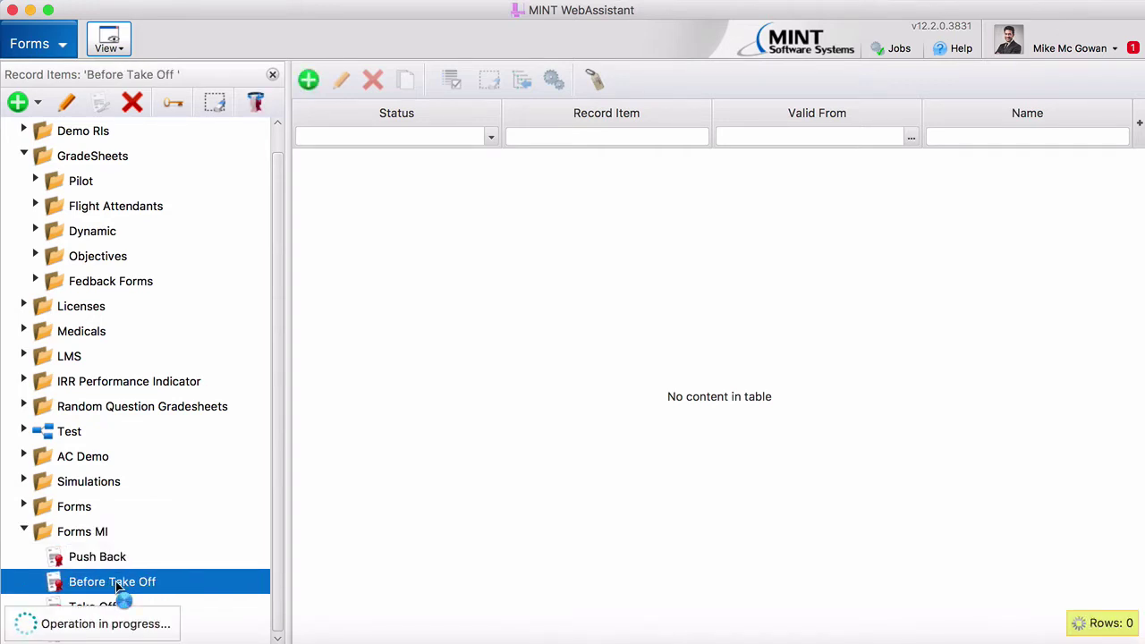
Open the resource record item properties for the Forms MI folder.
left_click(87, 533)
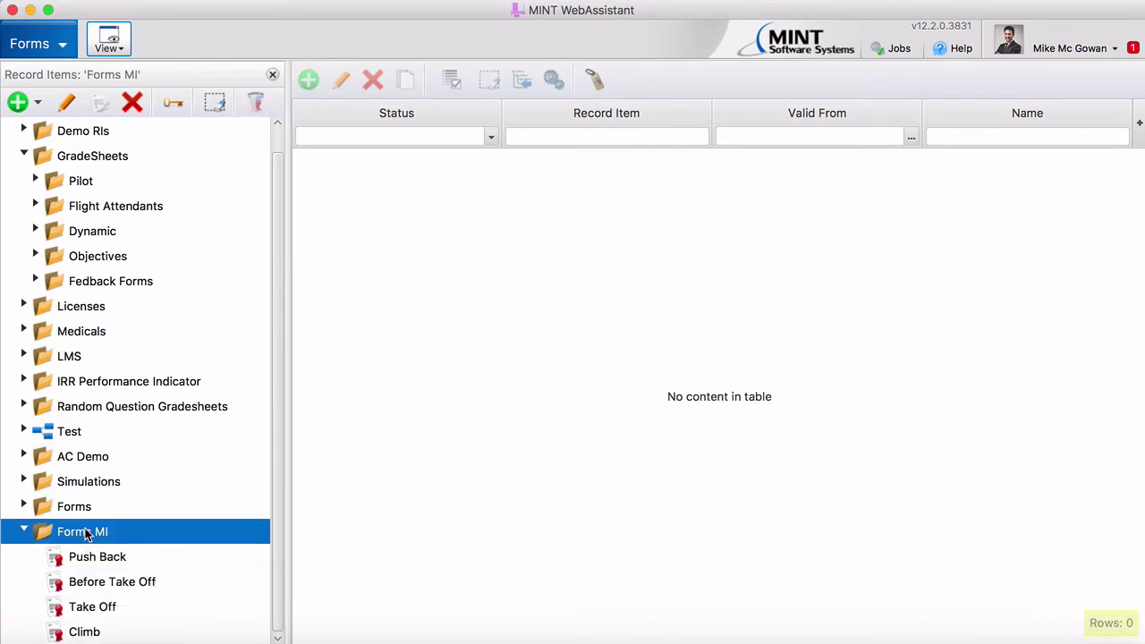
right_click(86, 533)
mouse_move(206, 586)
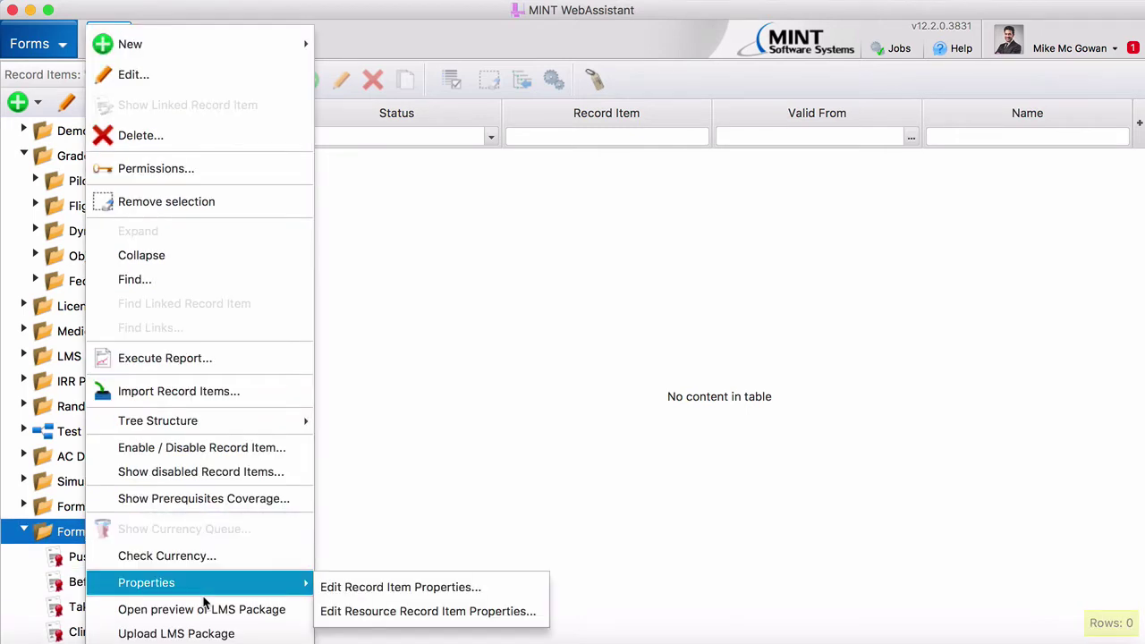
left_click(351, 612)
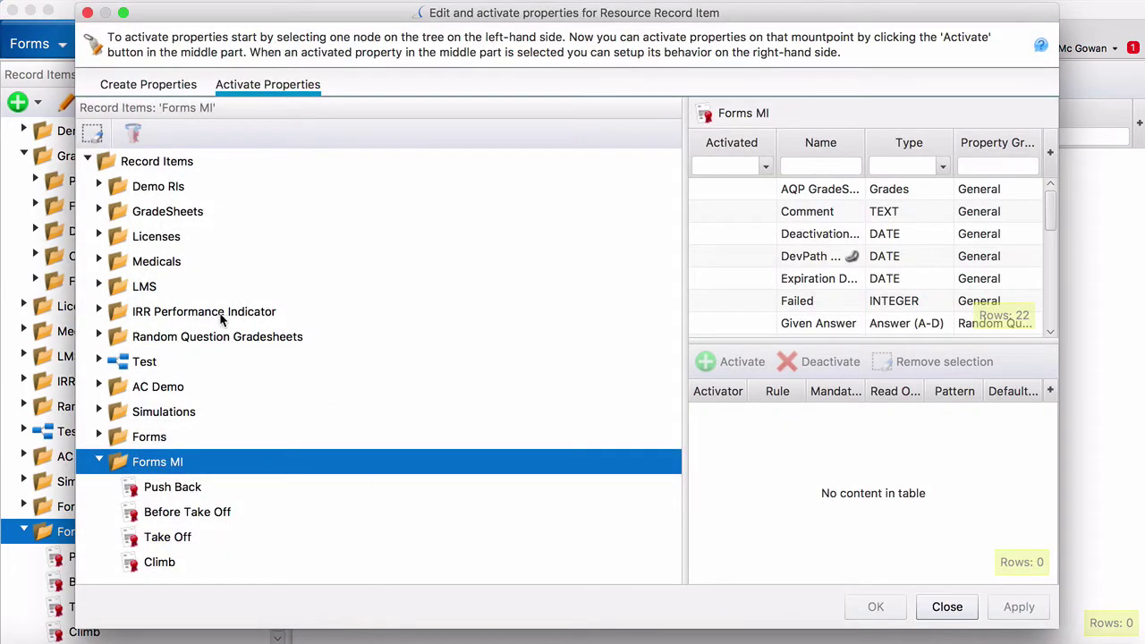
Review the properties available for creation and the defined property sets.
left_click(148, 84)
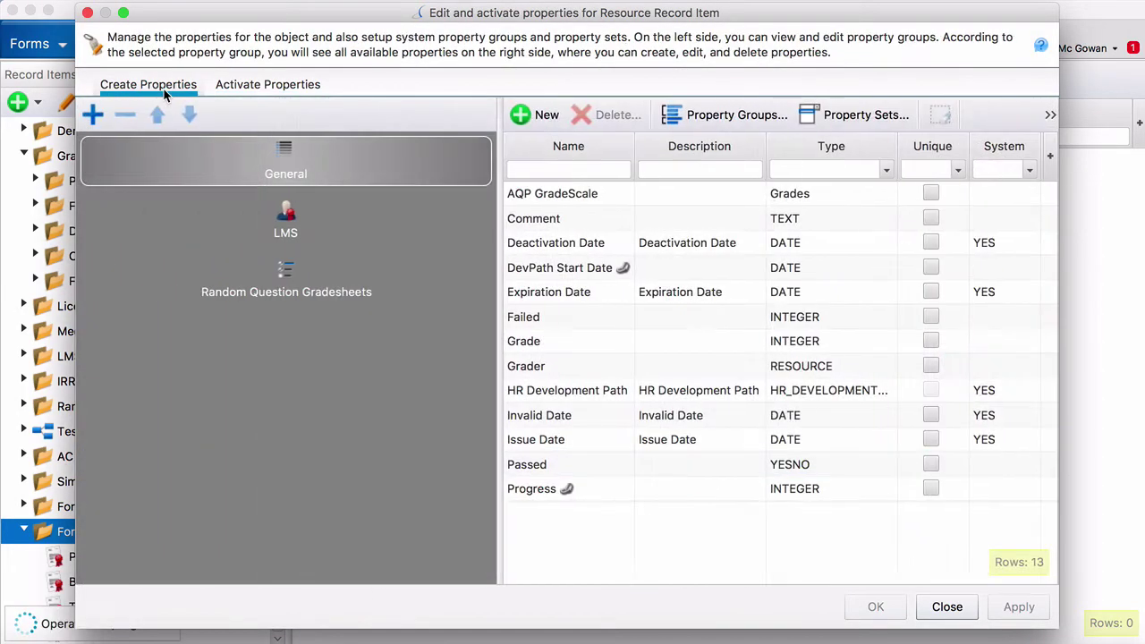
left_click(861, 122)
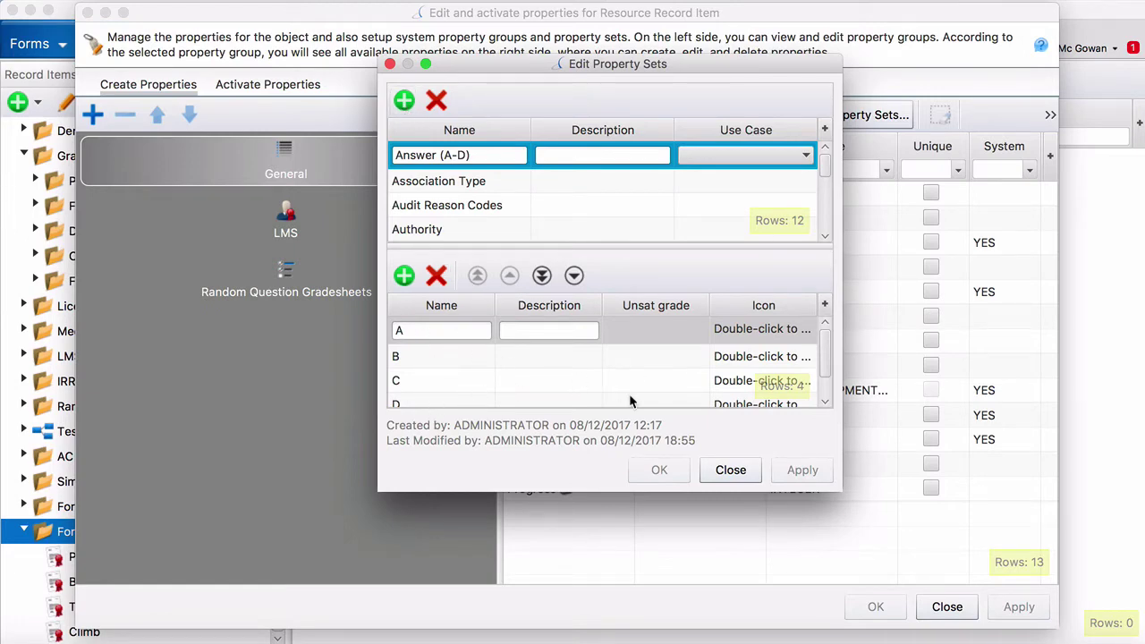
left_click(752, 473)
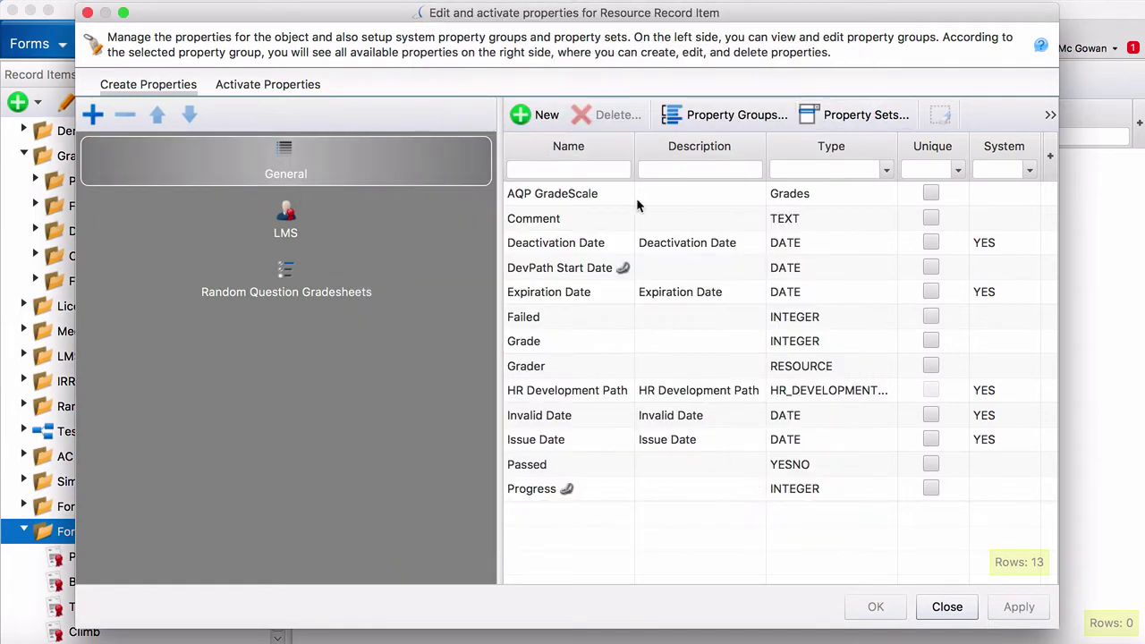
Activate the AQP GradeScale property on the Forms MI folder and apply the change.
left_click(257, 91)
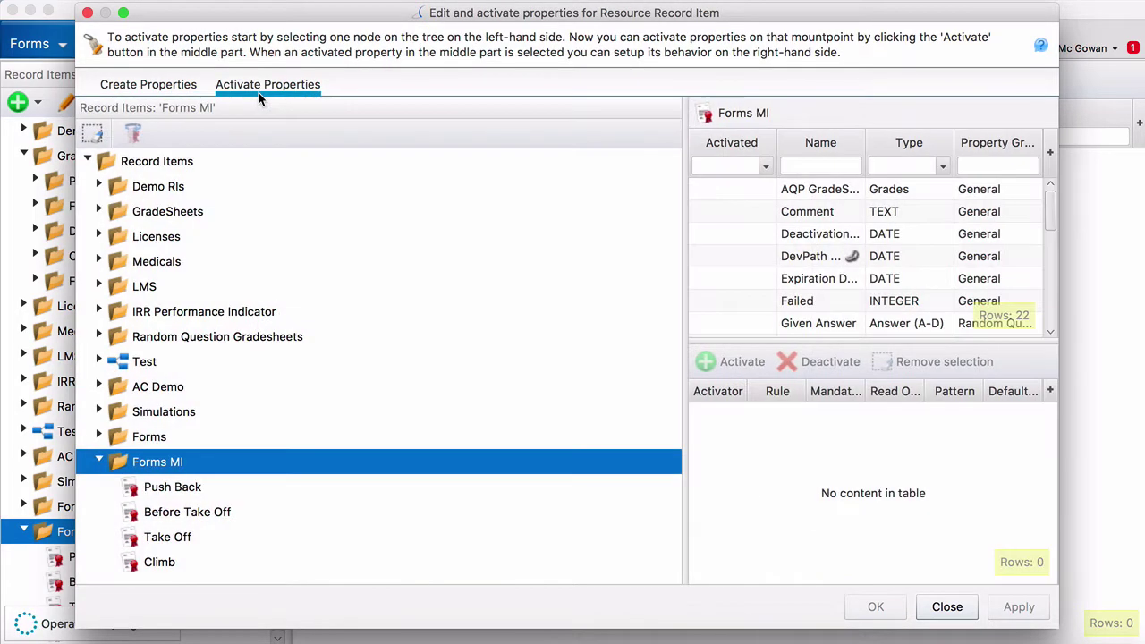
left_click(738, 190)
left_click(729, 361)
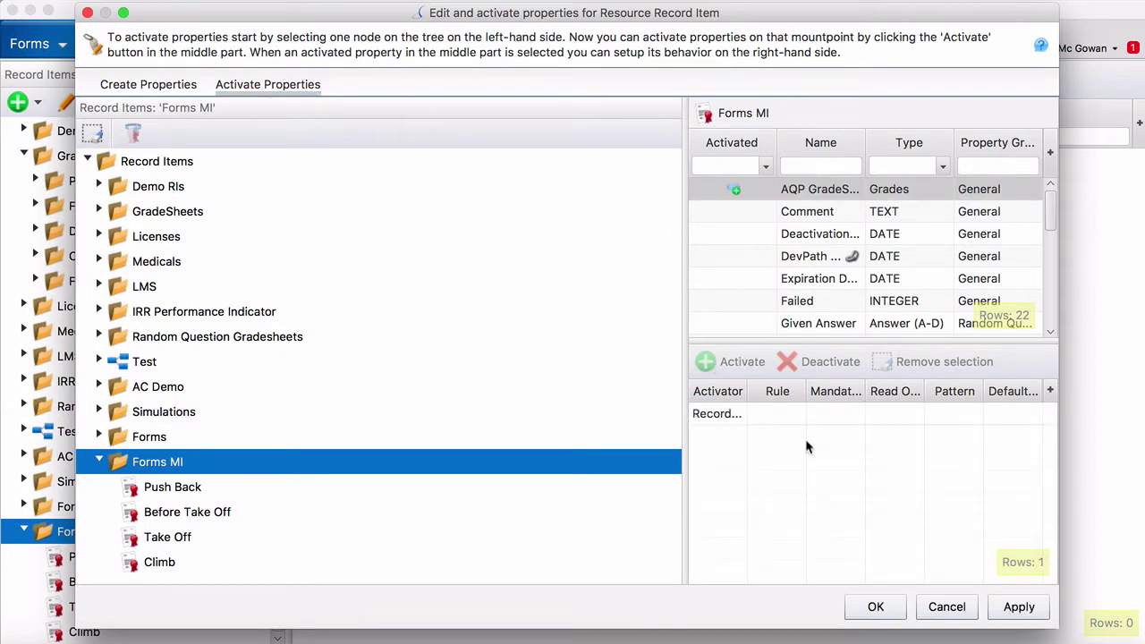
left_click(1017, 607)
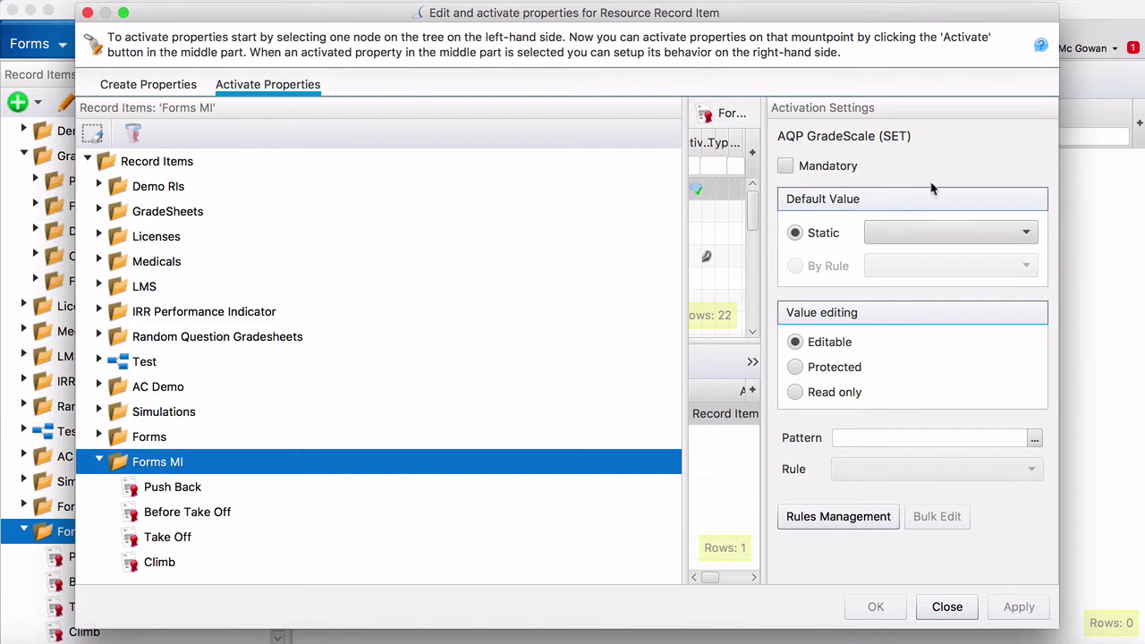
Check which static default values AQP GradeScale offers, leave the default empty, and close the properties editor.
left_click(959, 233)
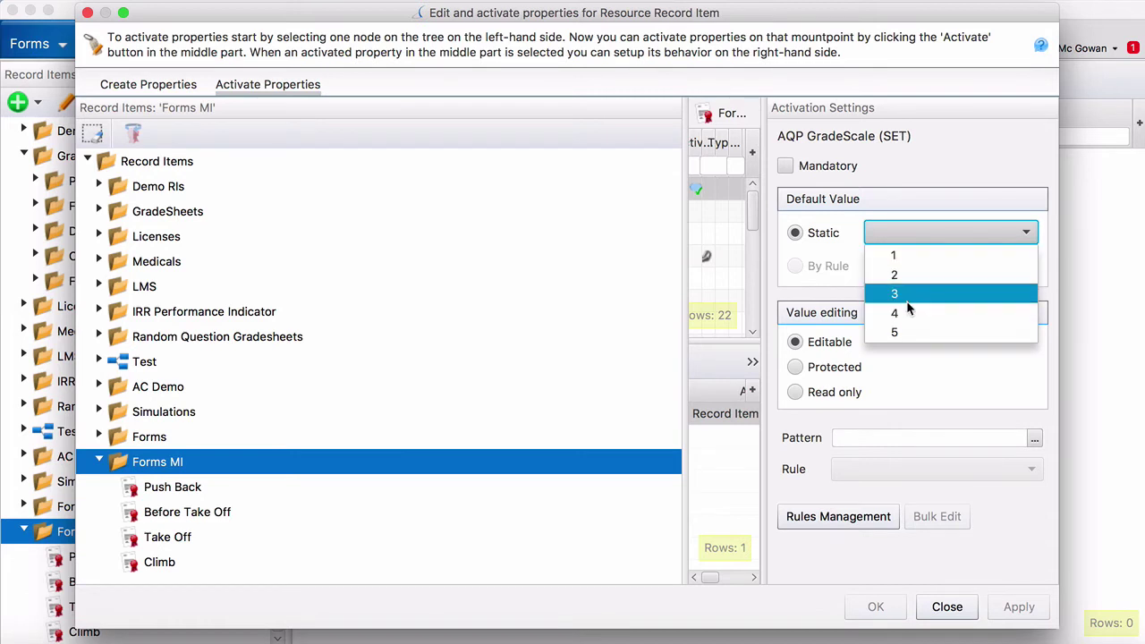
left_click(975, 186)
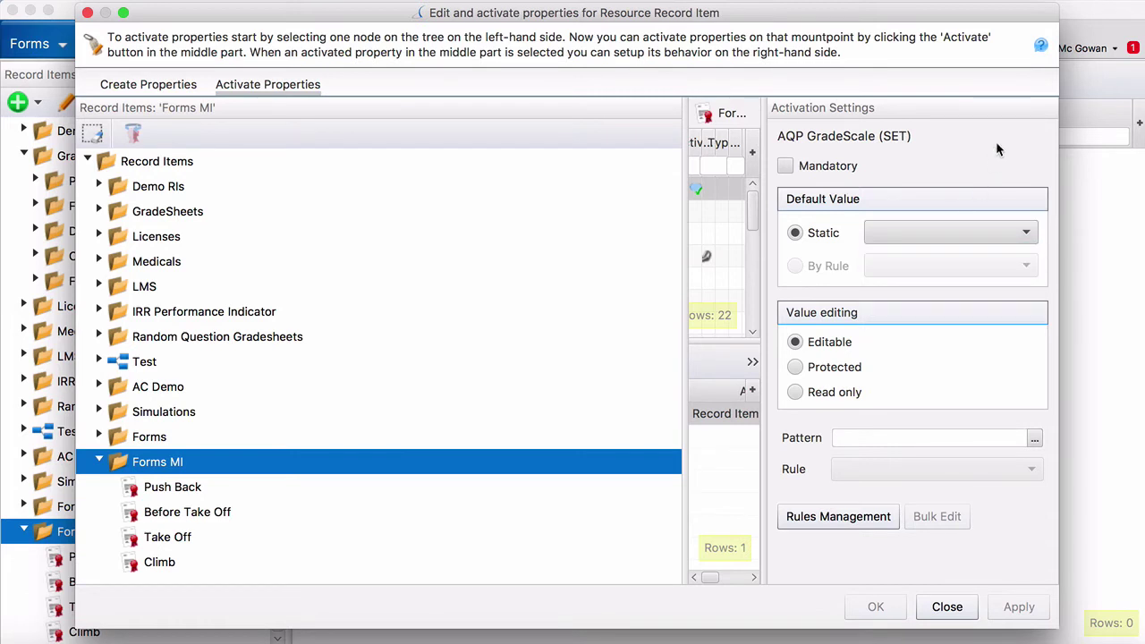
left_click(946, 606)
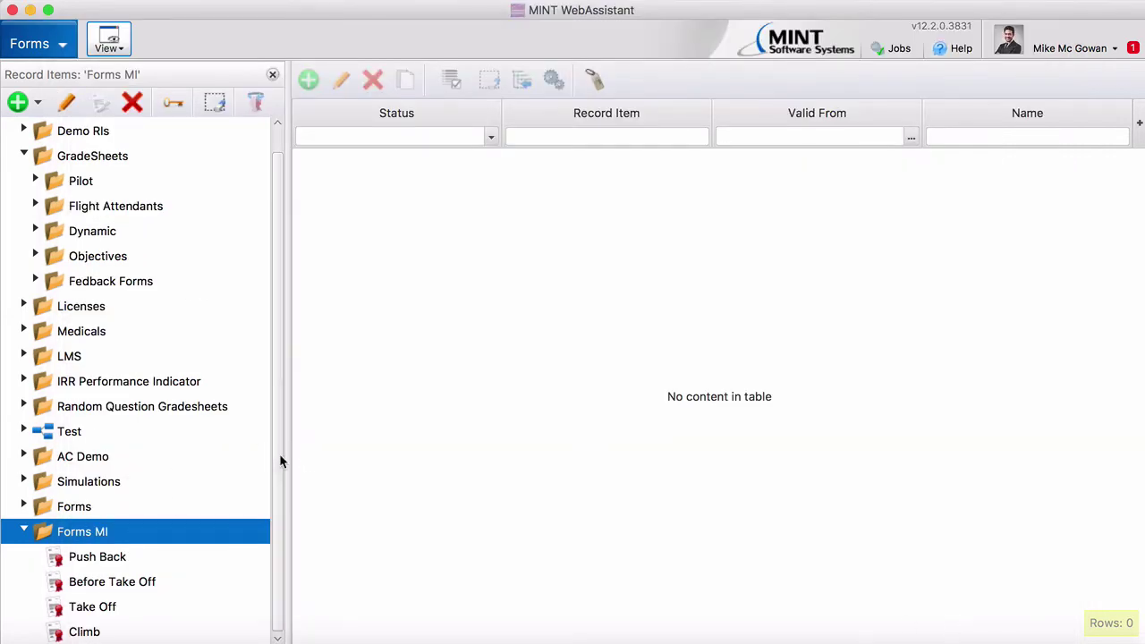
Create a sign-off form named A320 LOE for the A320 LOE record item and set its status to Published.
left_click(23, 507)
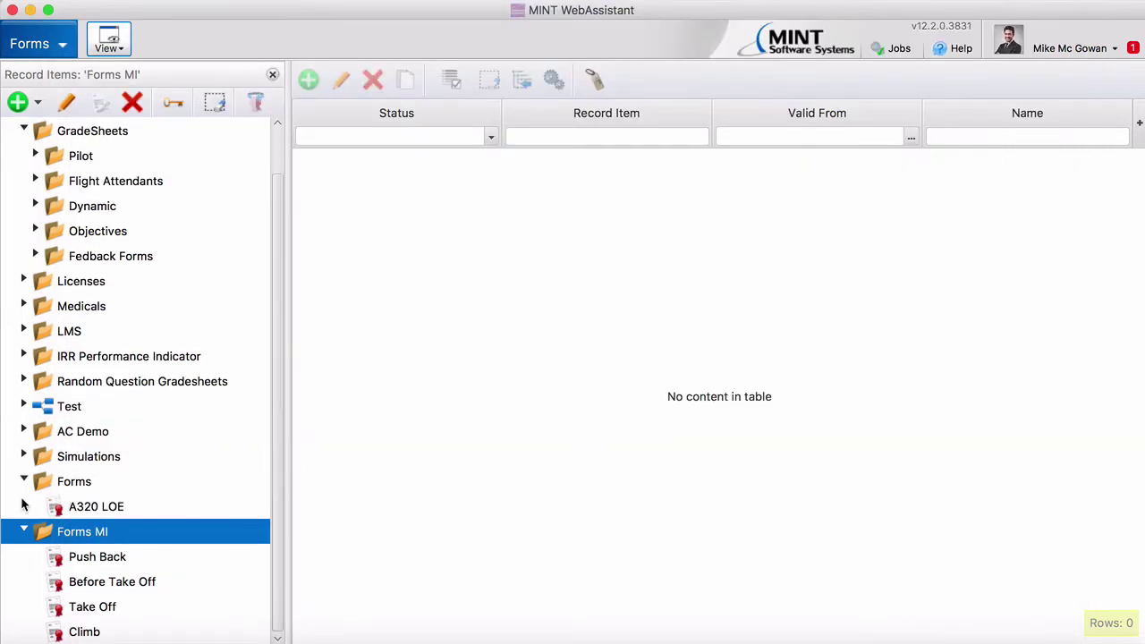
left_click(95, 506)
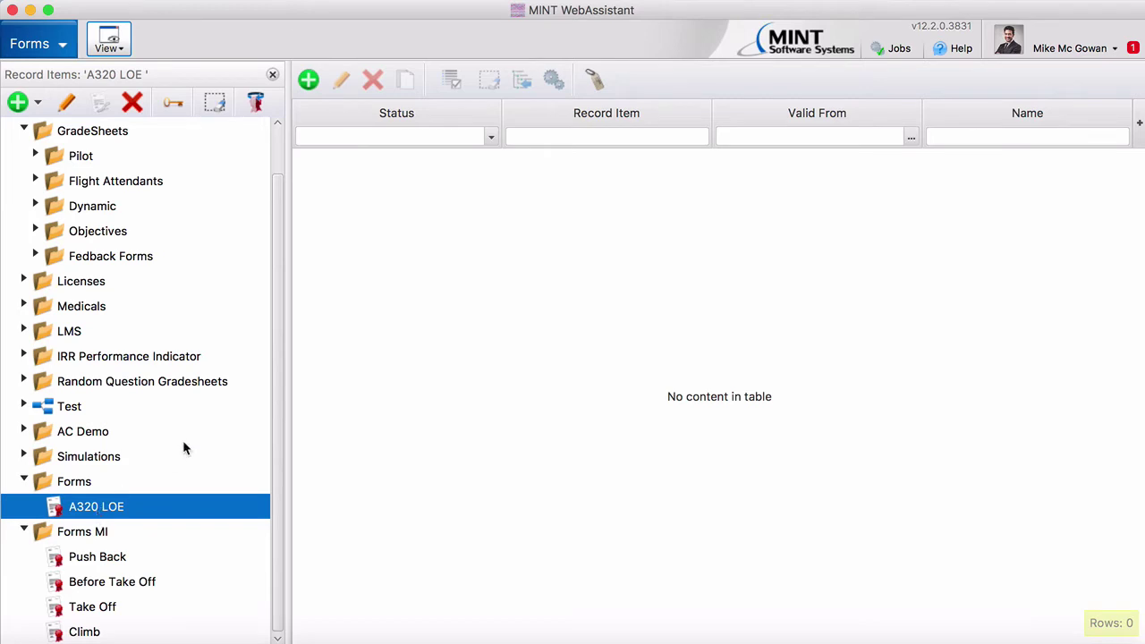
left_click(309, 80)
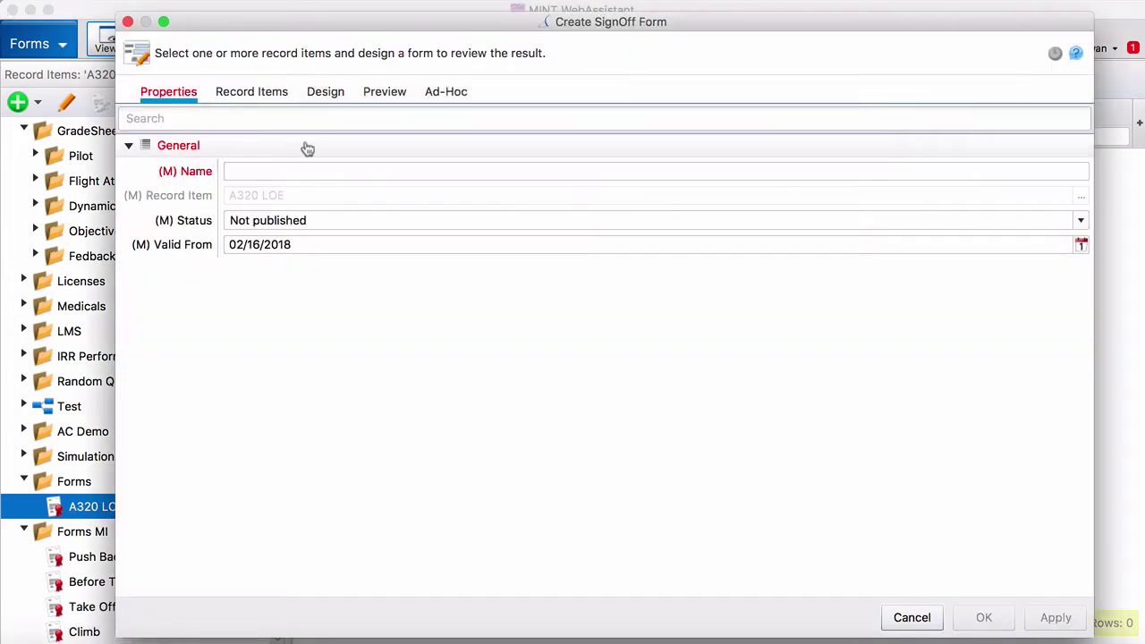
left_click(276, 172)
type("A320 LOE")
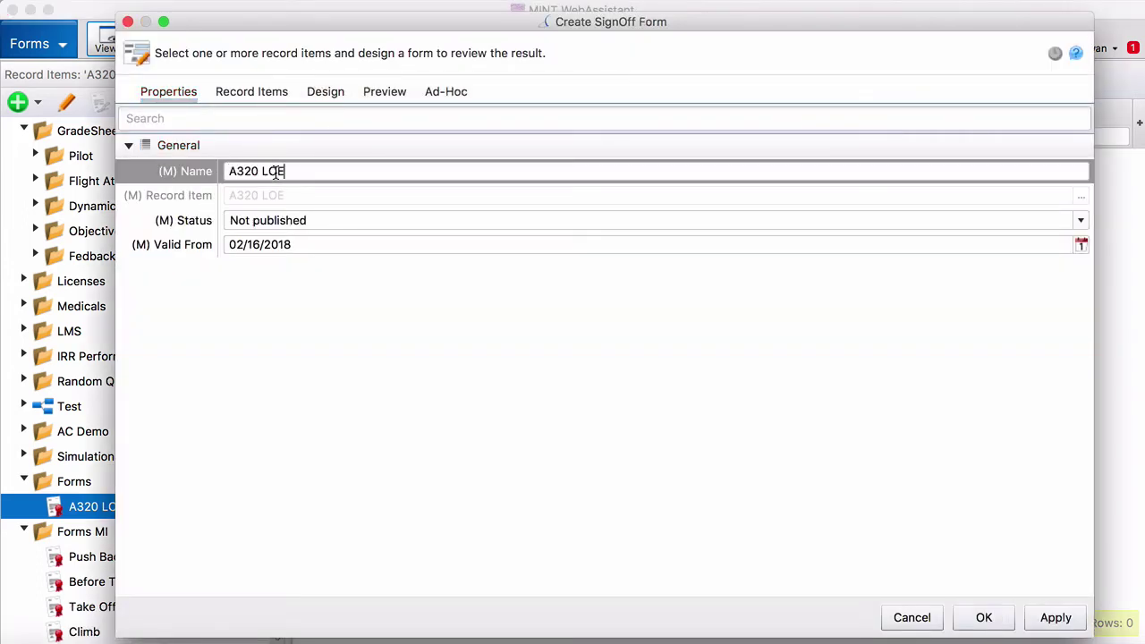
left_click(299, 222)
left_click(298, 263)
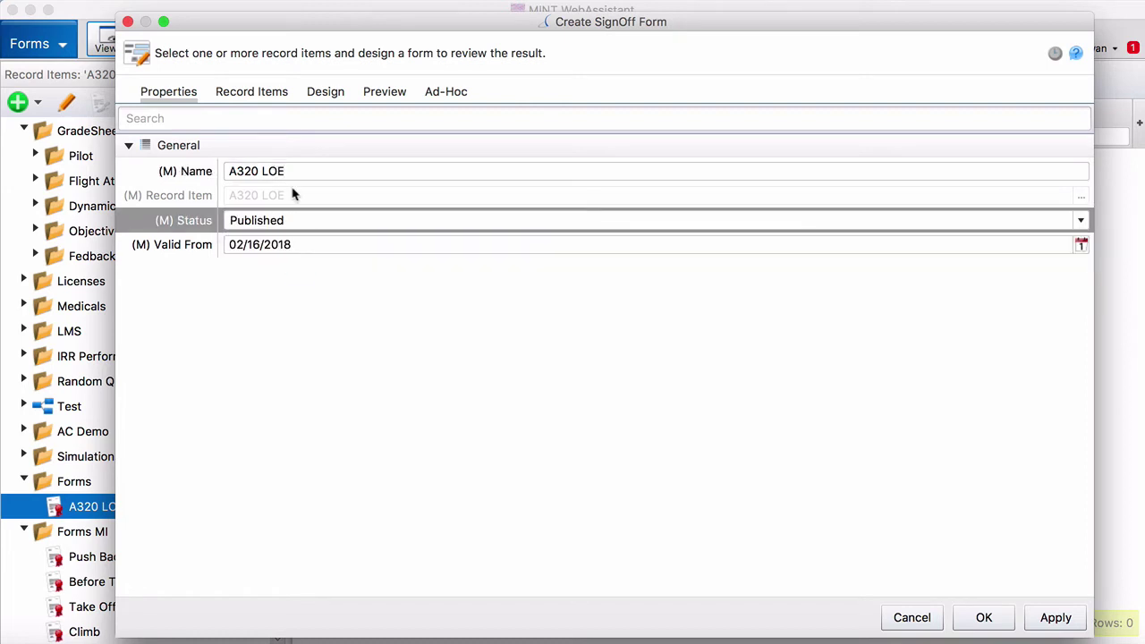
Assign Push Back, Before Take Off, Take Off and Climb from the Forms MI folder to the form and apply.
left_click(257, 92)
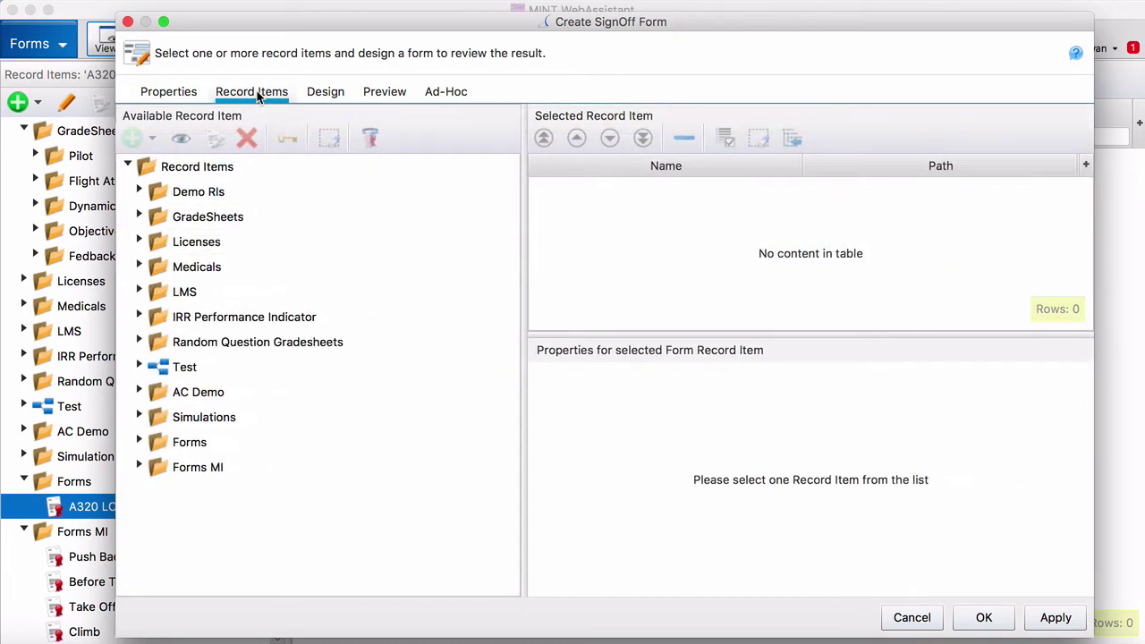
left_click(140, 467)
left_click(211, 497)
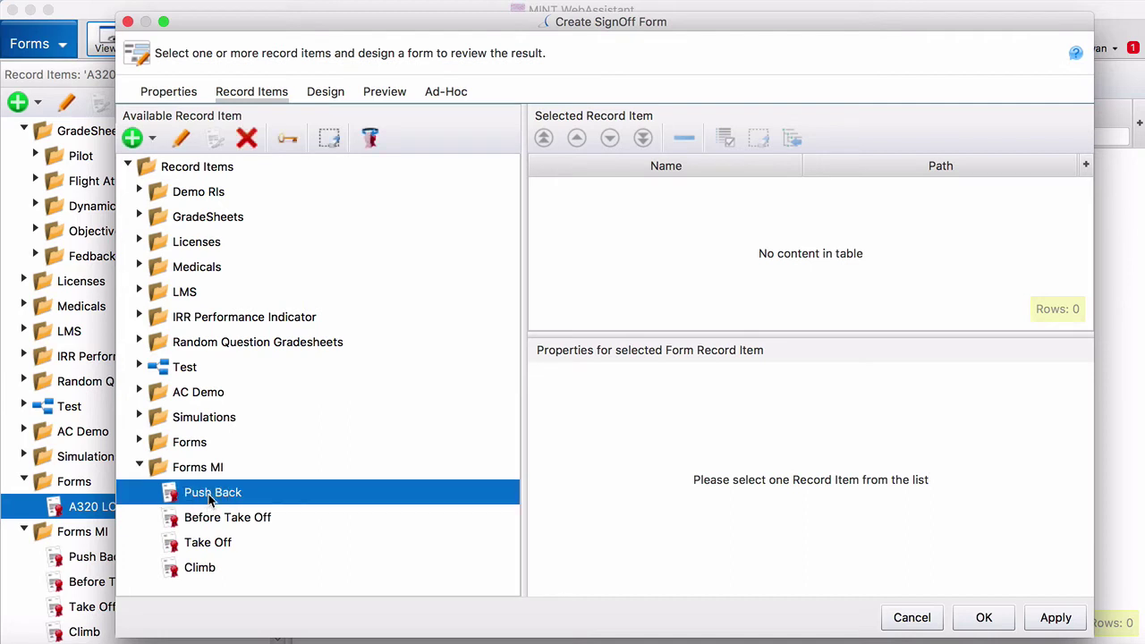
left_click(215, 567, "shift")
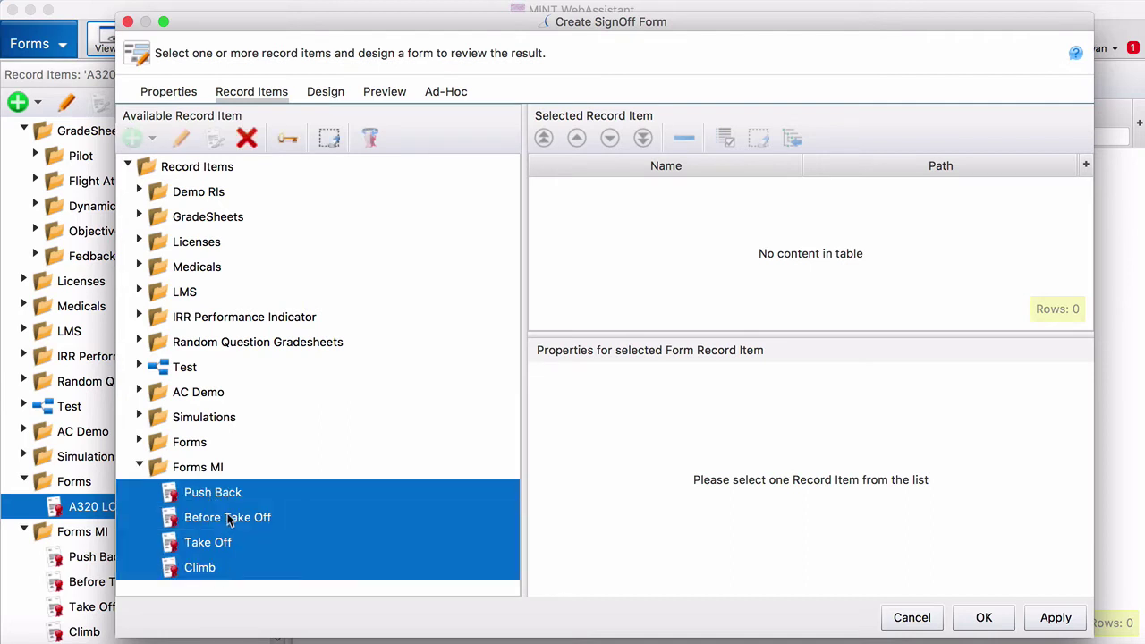
left_click_drag(227, 521, 727, 208)
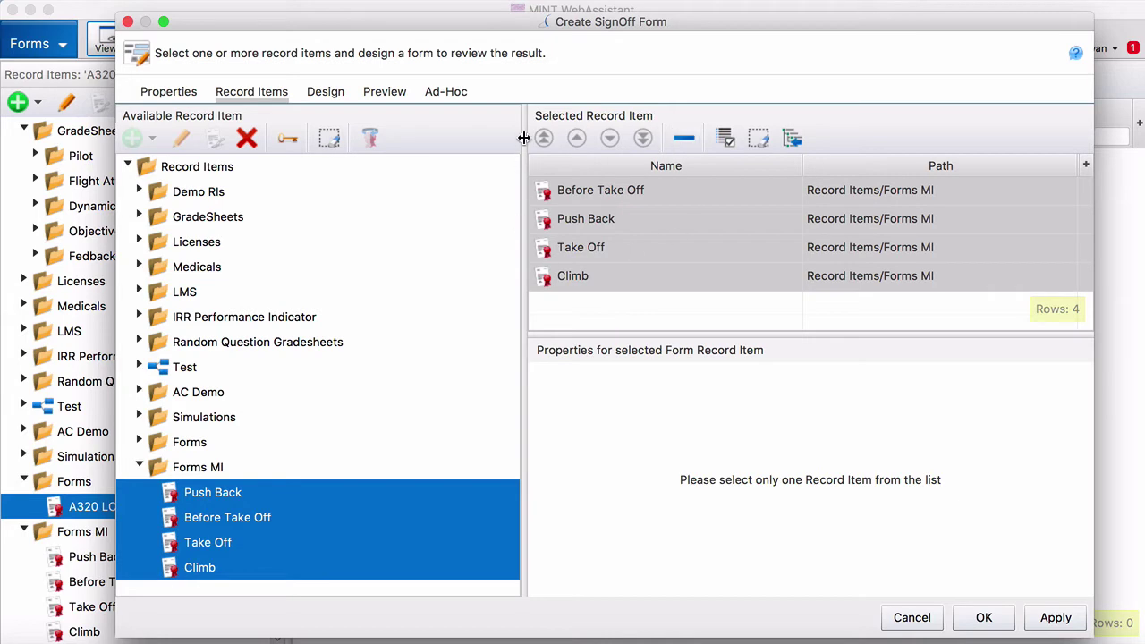
left_click(1058, 617)
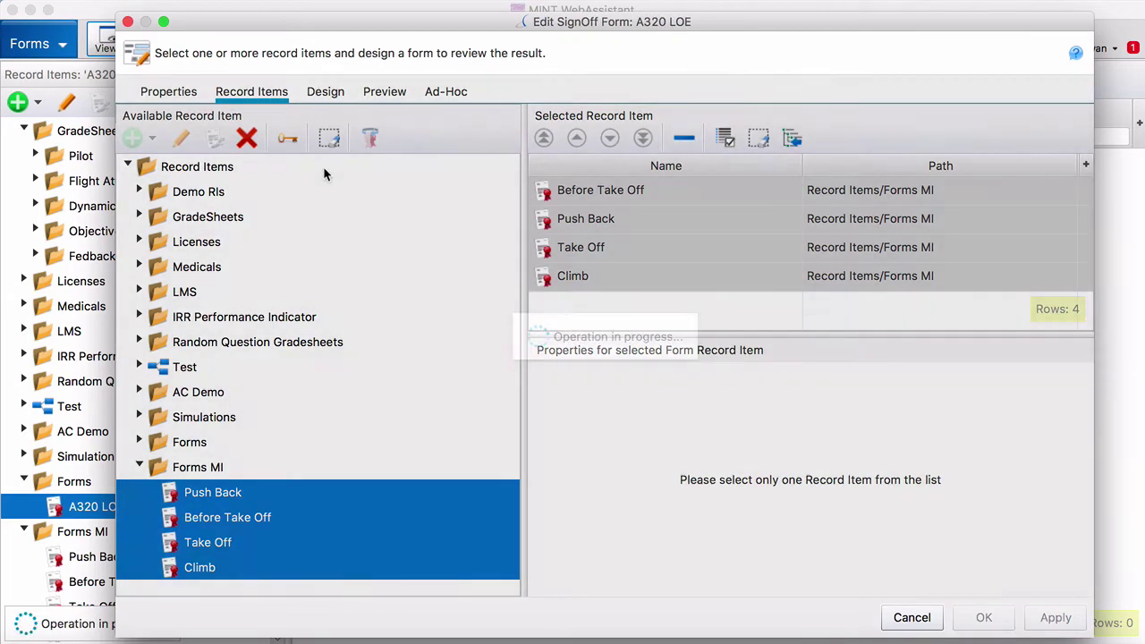
In the form design, enlarge the iterator panel to about 460 wide and 300 high.
left_click(321, 96)
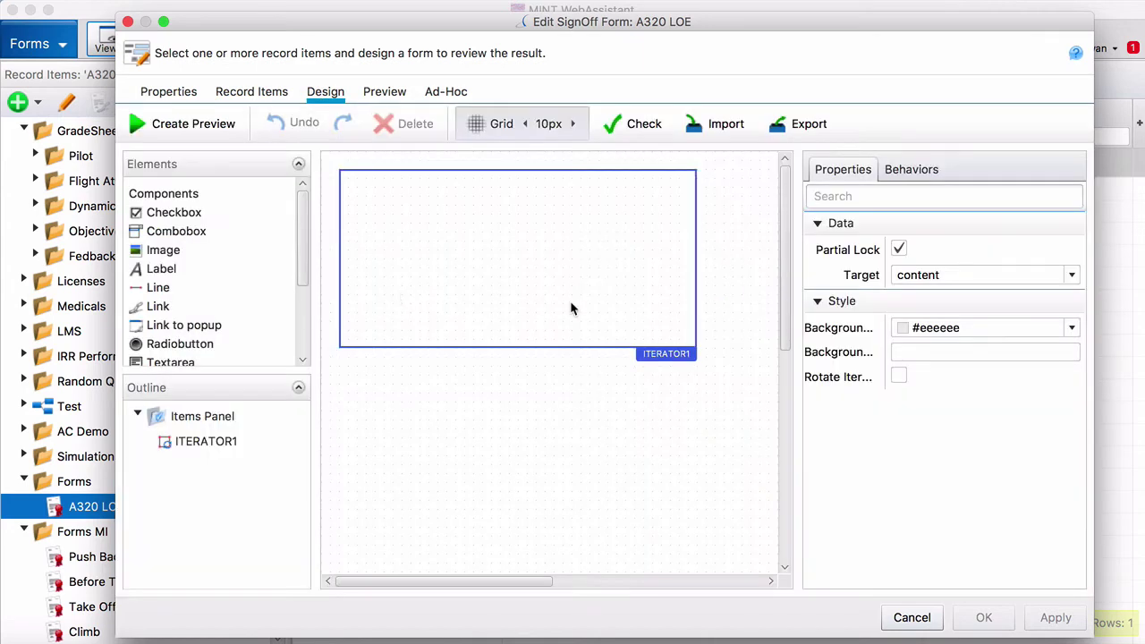
left_click(572, 308)
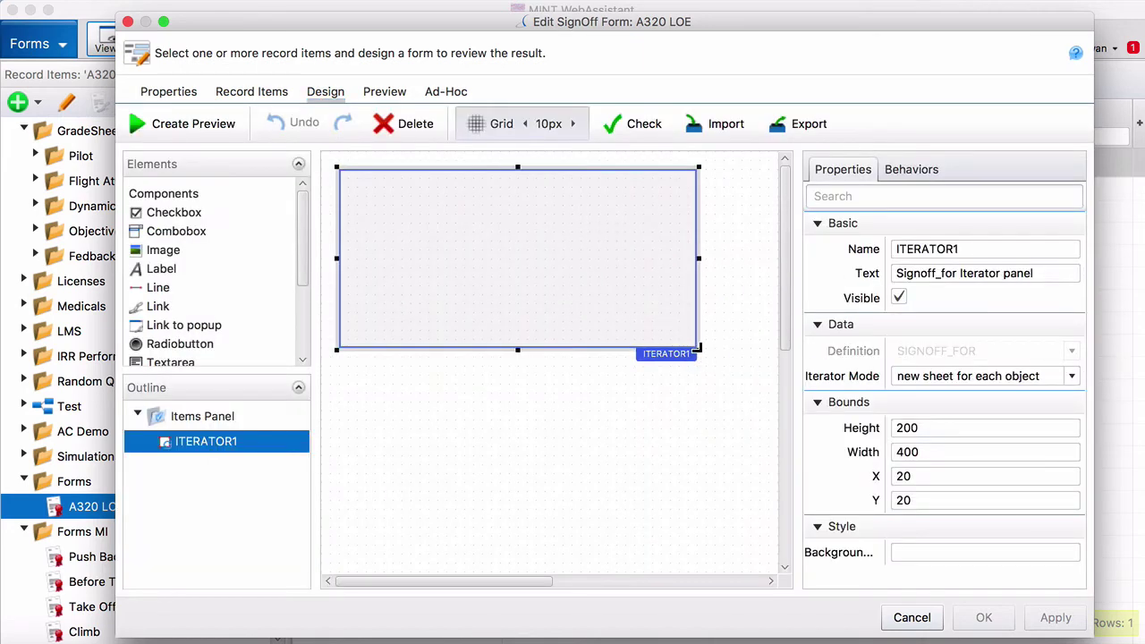
left_click_drag(698, 349, 753, 440)
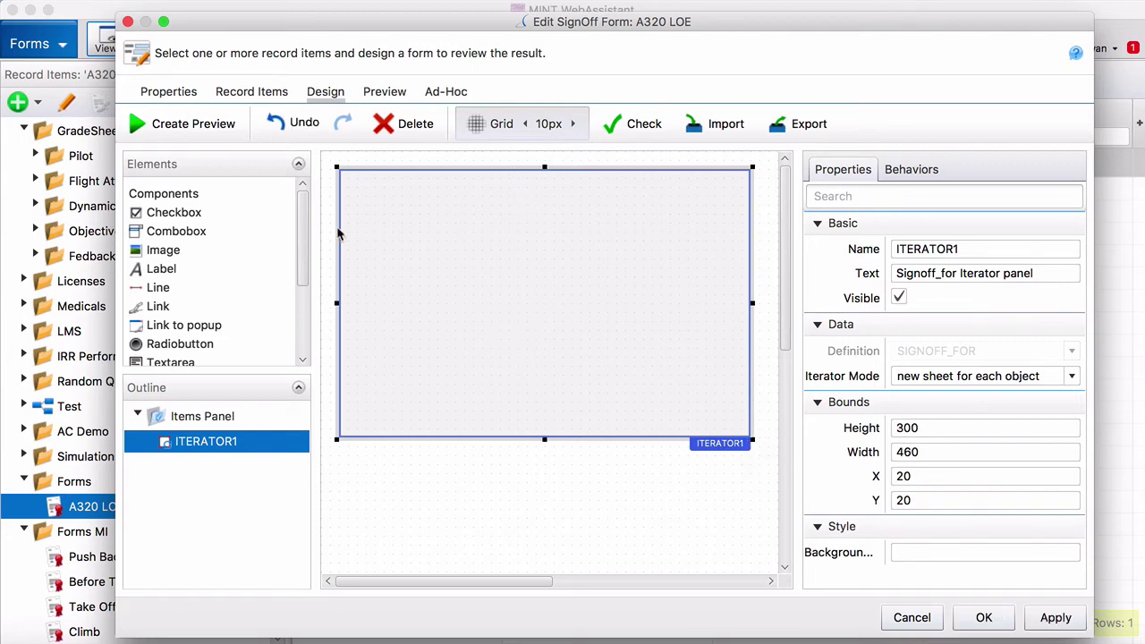
Add a label reading Push Back near the iterator panel's left edge, about halfway down.
scroll(304, 295, "down", 5)
scroll(307, 226, "up", 5)
left_click_drag(161, 277, 379, 296)
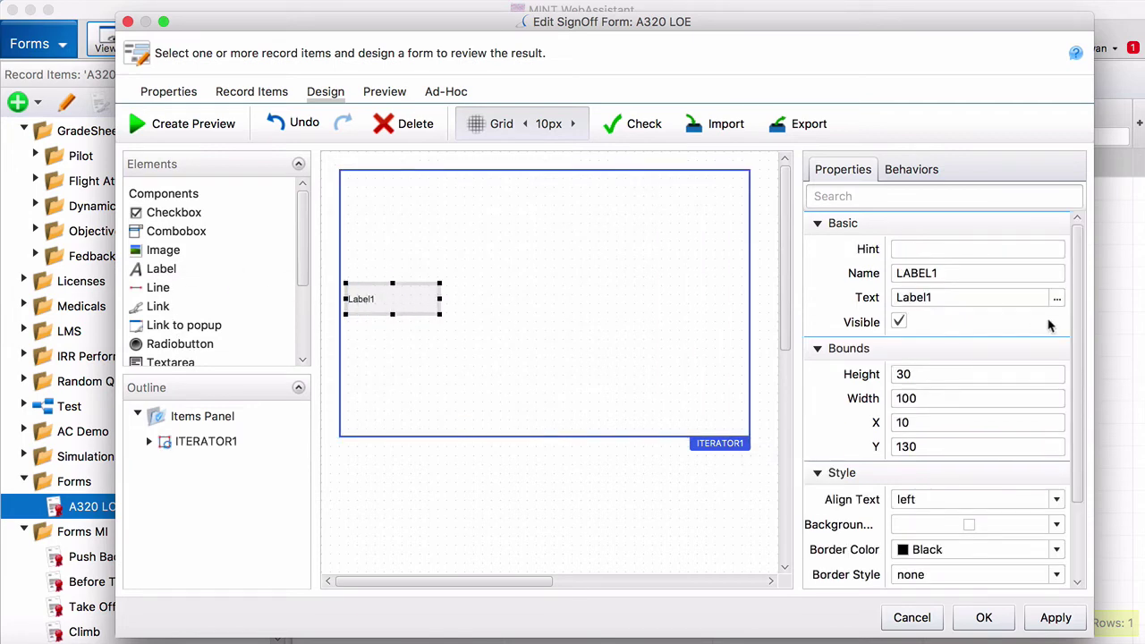
left_click(967, 299)
double_click(967, 299)
type("Push Back")
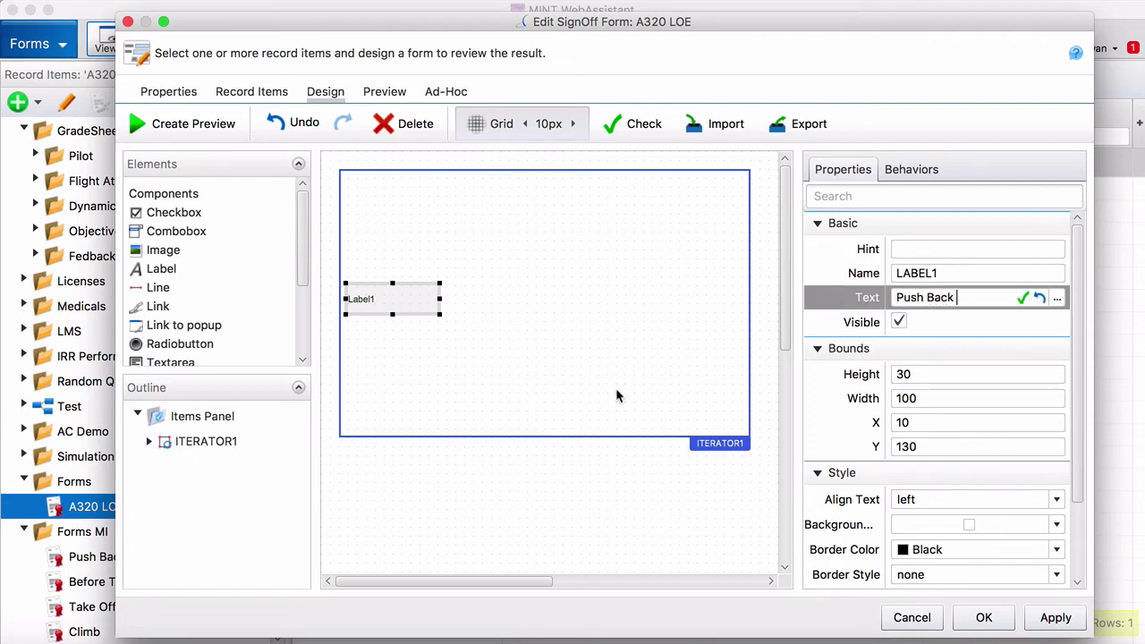
left_click(617, 396)
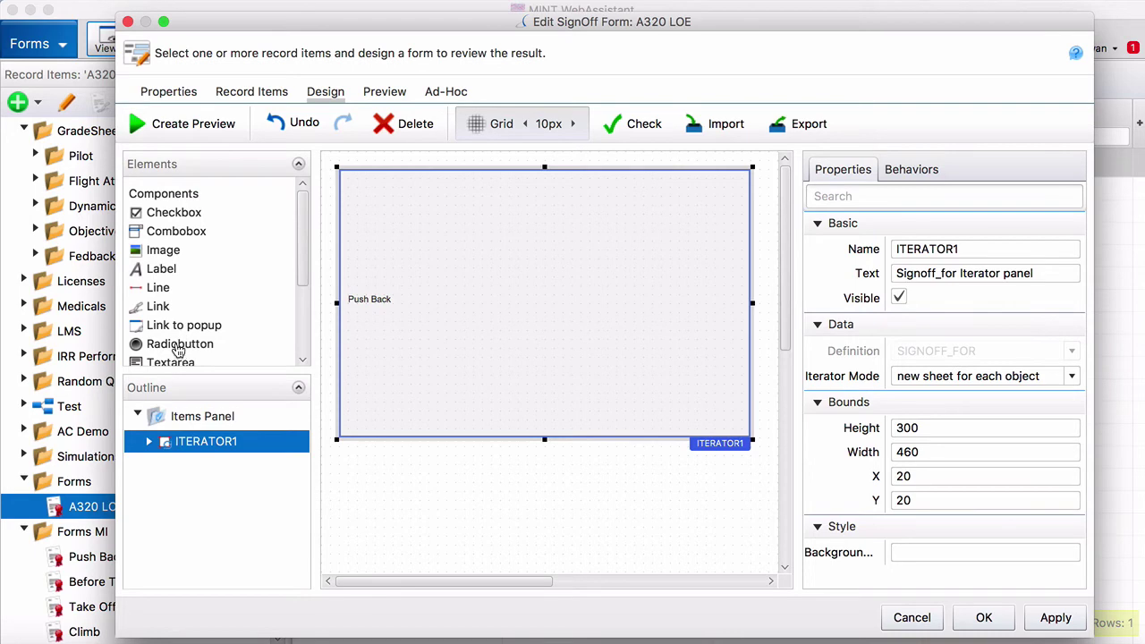
Add a radio button with the text 1 beside the Push Back label and narrow it to fit its text.
left_click_drag(178, 350, 454, 304)
left_click(986, 375)
double_click(986, 375)
type("1")
key("Return")
left_click(603, 350)
left_click(443, 298)
left_click_drag(509, 297, 452, 296)
Copy the radio button and place four duplicates in a row beside the original.
key("super+c")
key("super+v")
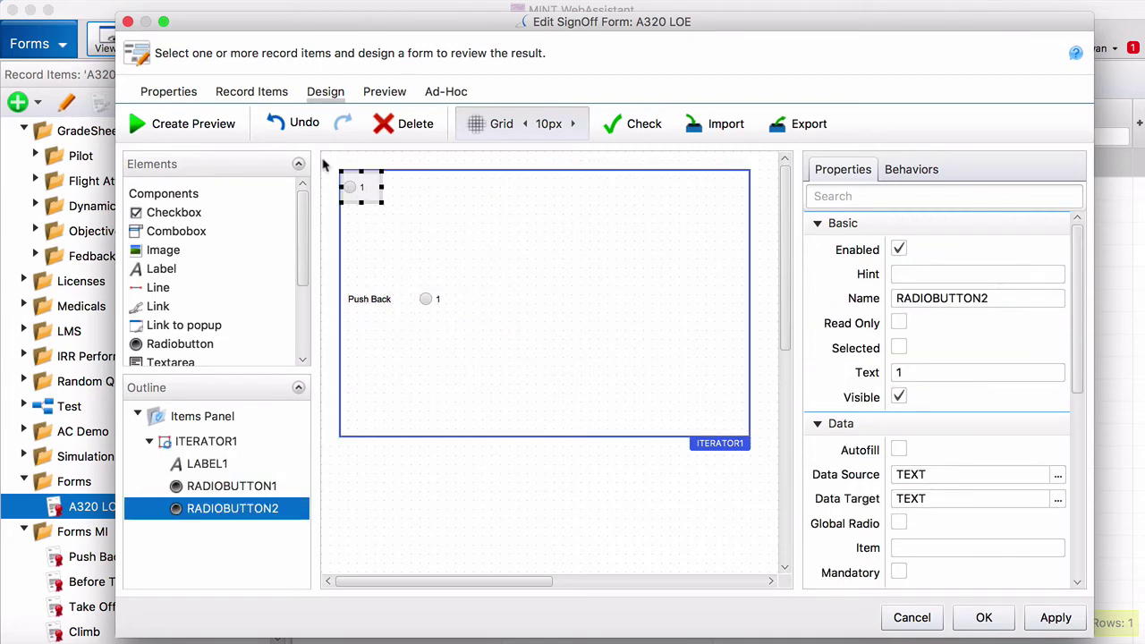
left_click_drag(361, 185, 488, 294)
key("super+v")
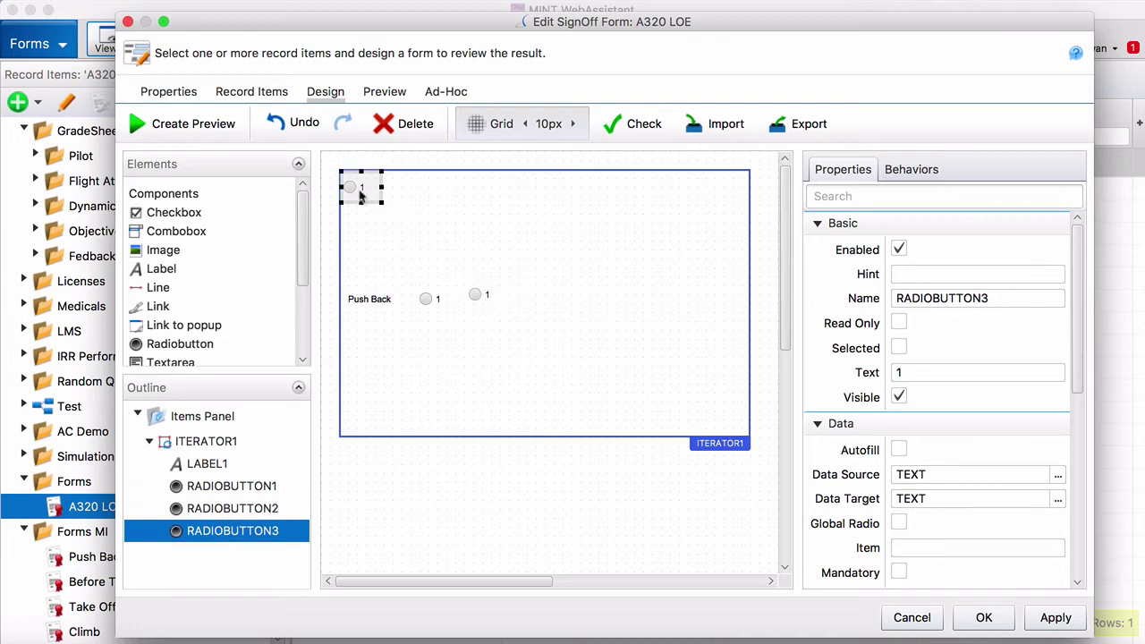
left_click_drag(356, 186, 531, 307)
key("super+v")
left_click_drag(356, 190, 589, 298)
key("super+v")
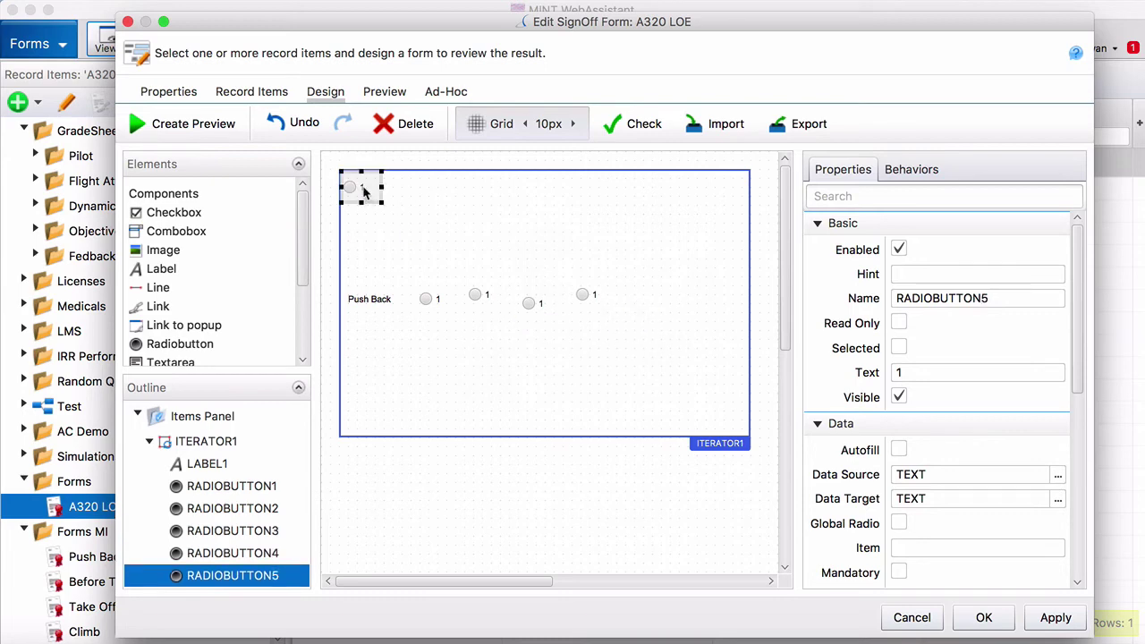
left_click_drag(362, 190, 666, 297)
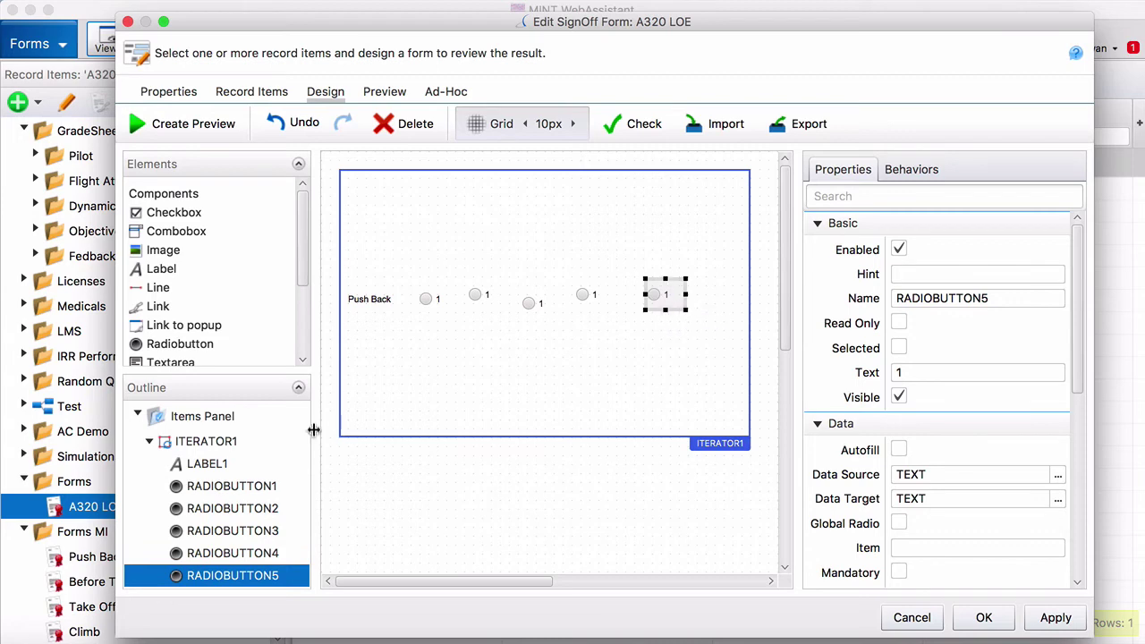
Select all five radio buttons and align them vertically by their centers.
left_click(266, 490, "shift")
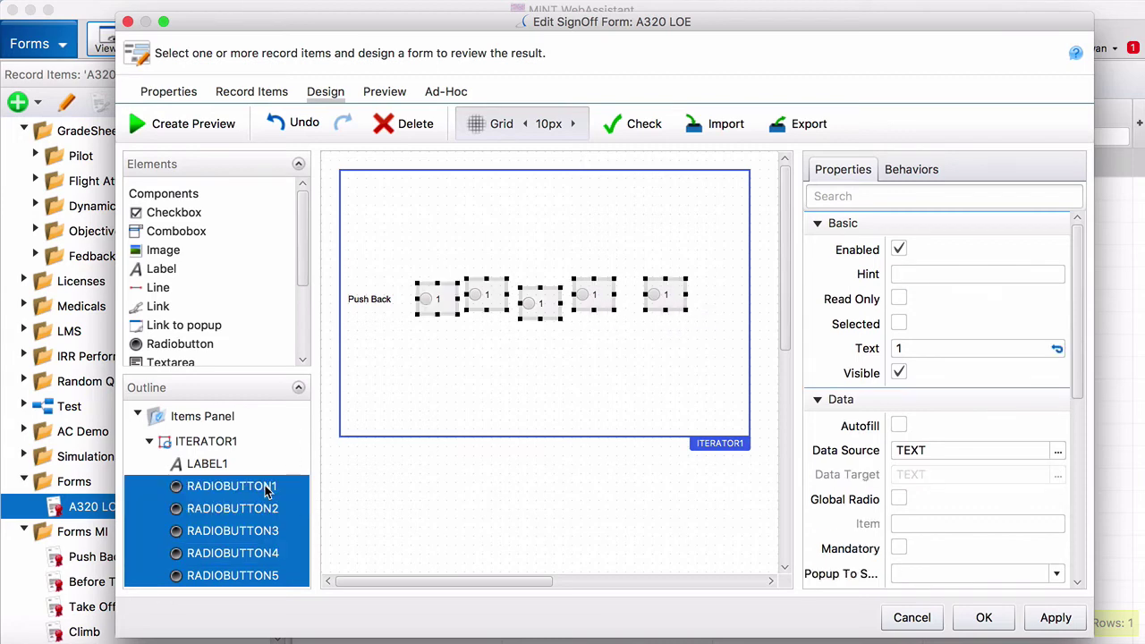
right_click(664, 300)
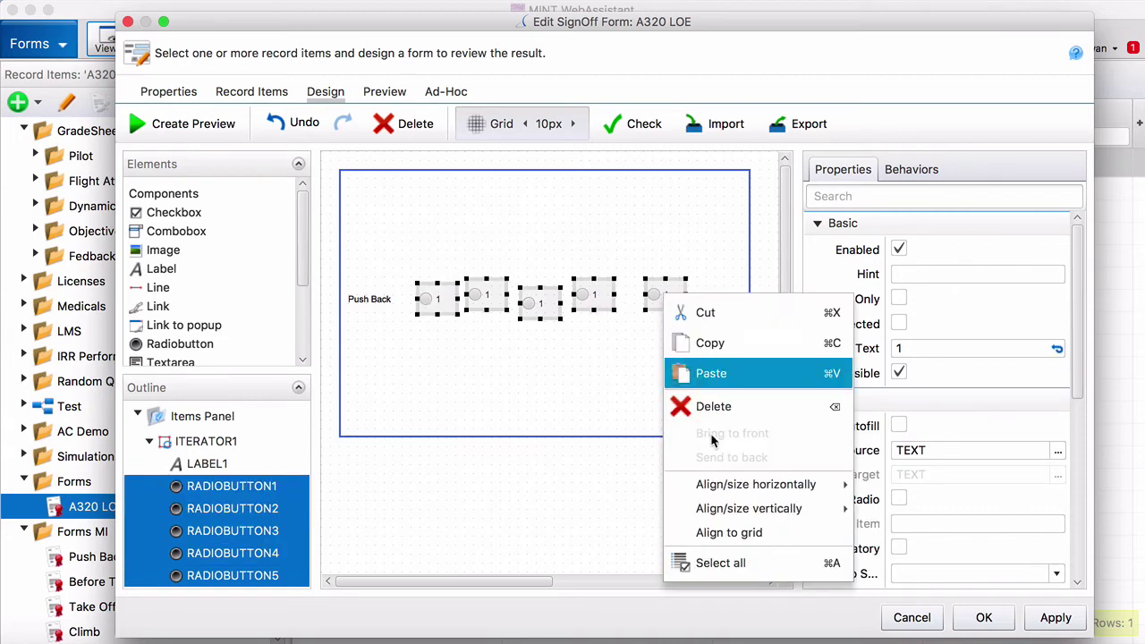
mouse_move(735, 515)
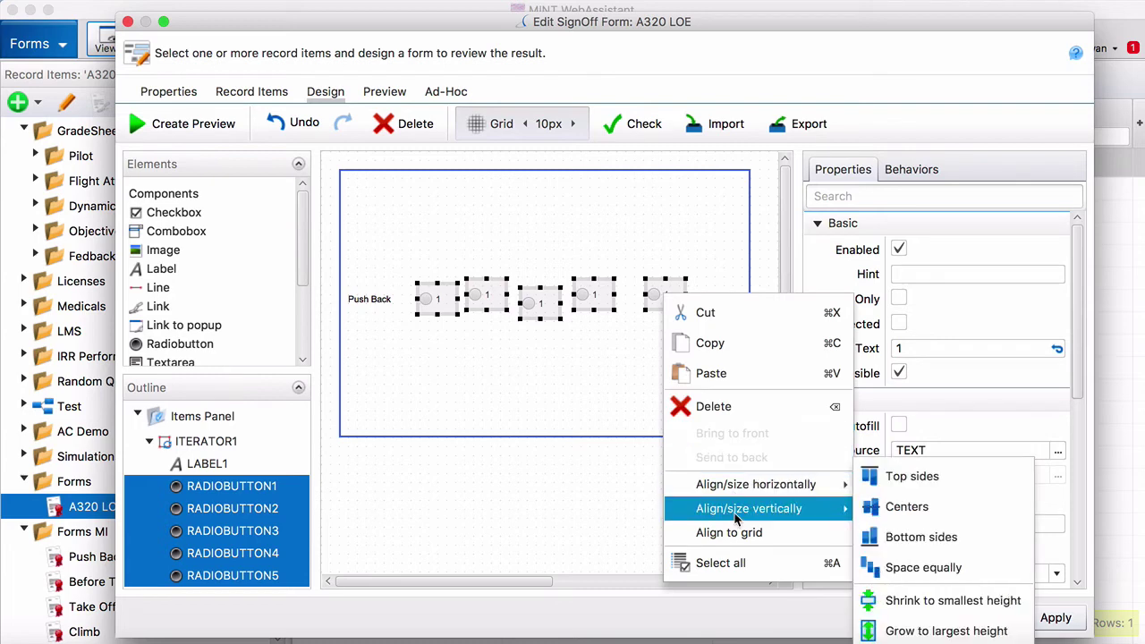
left_click(906, 507)
left_click(611, 372)
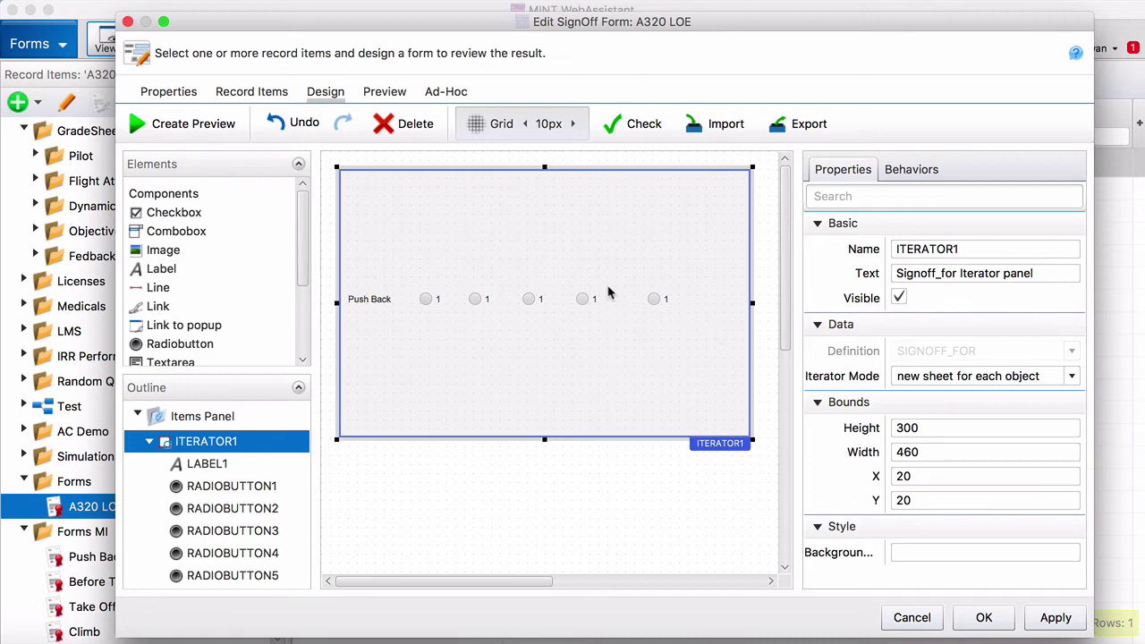
Set the second radio button's text to 2 and the third radio button's text to 3.
left_click(474, 299)
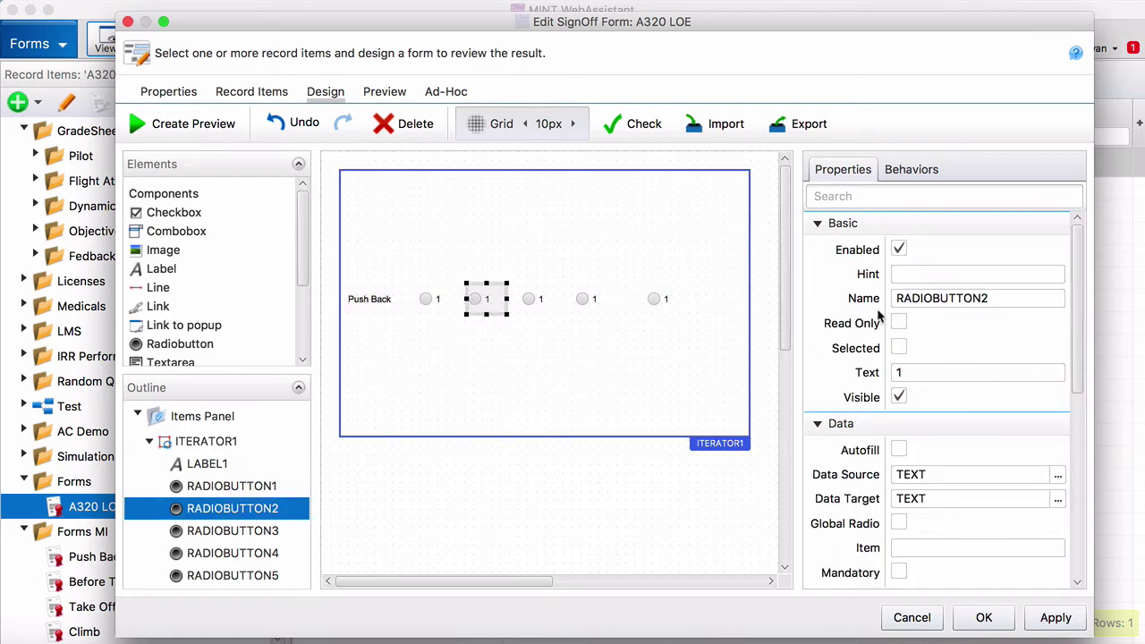
left_click(913, 372)
type("2")
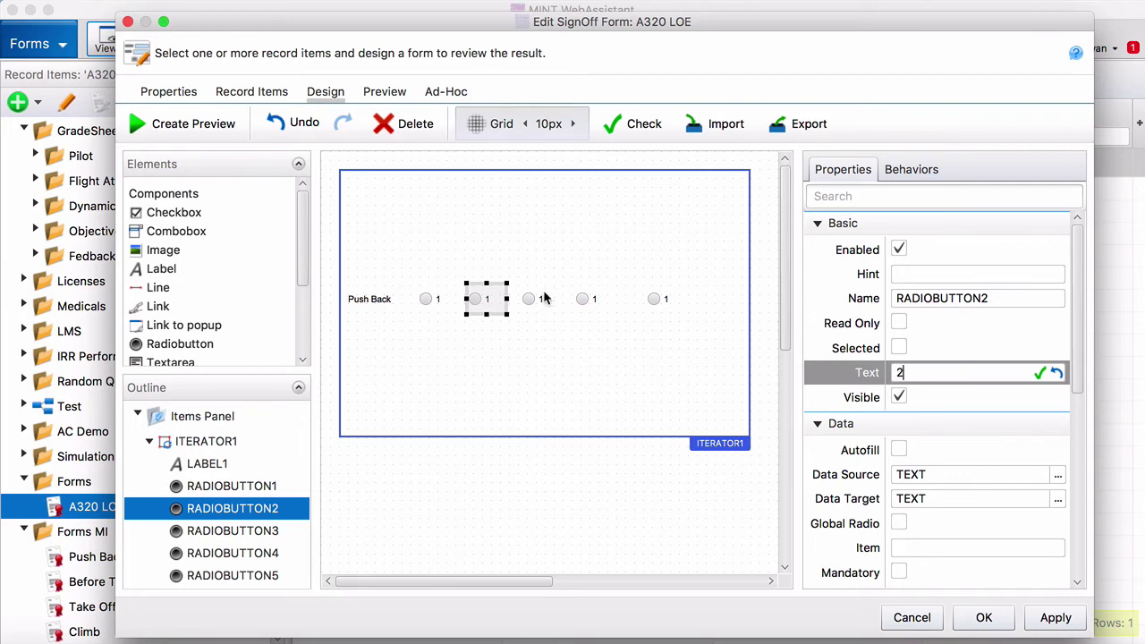
left_click(541, 293)
left_click(926, 372)
key("BackSpace")
type("3")
Set the fourth radio button's text to 4 and the fifth radio button's text to 5.
left_click(584, 300)
left_click(936, 376)
type("4")
left_click(652, 298)
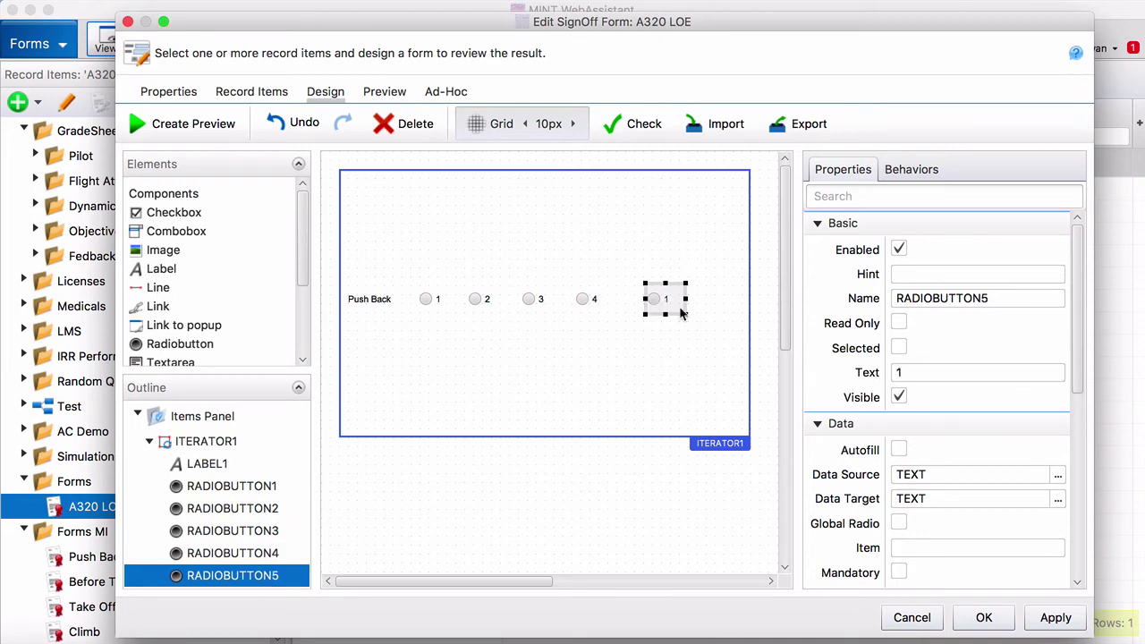
left_click(918, 374)
type("5")
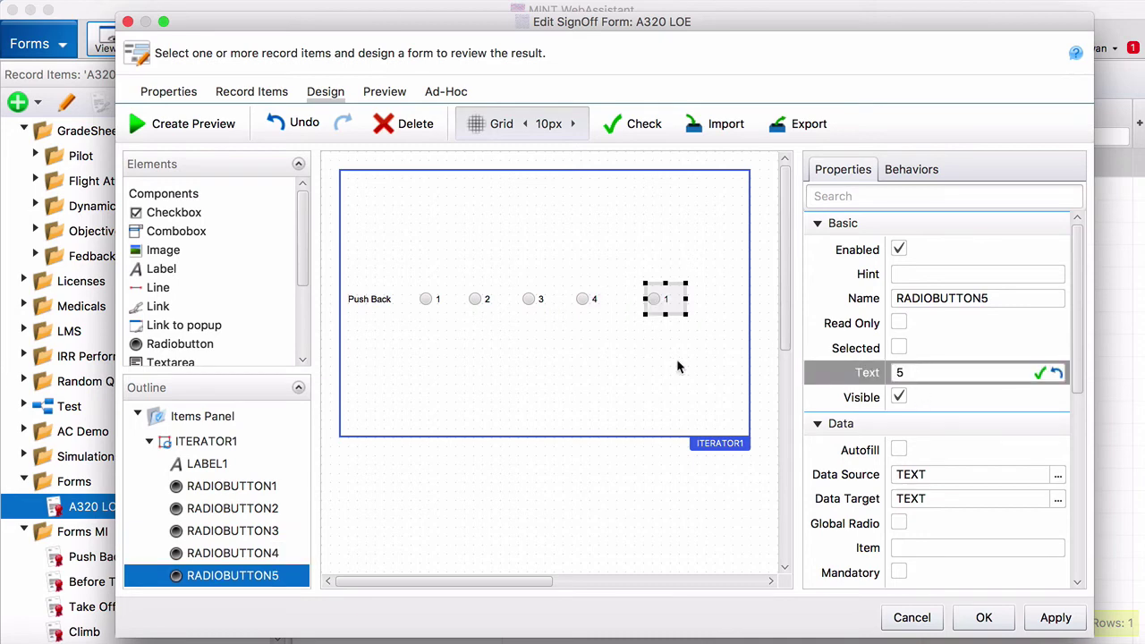
left_click(677, 361)
Link radio button 1 to the AQP GradeScale (SET) data source under the Push Back record item assignment and set its item to 1.
left_click(438, 297)
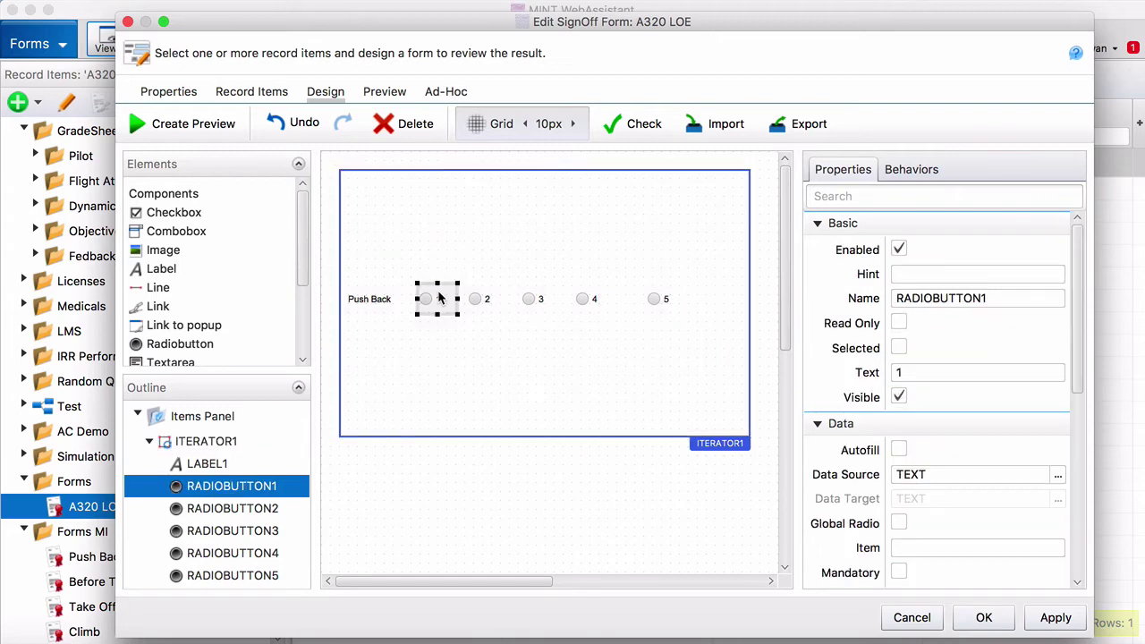
scroll(1060, 398, "down", 3)
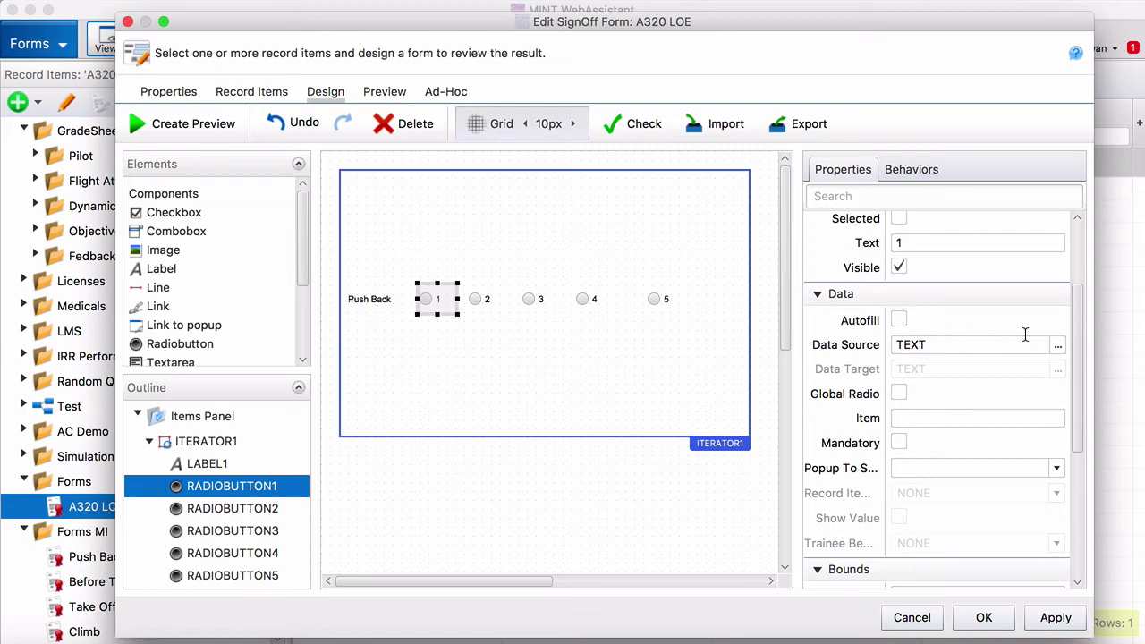
scroll(1079, 325, "down", 2)
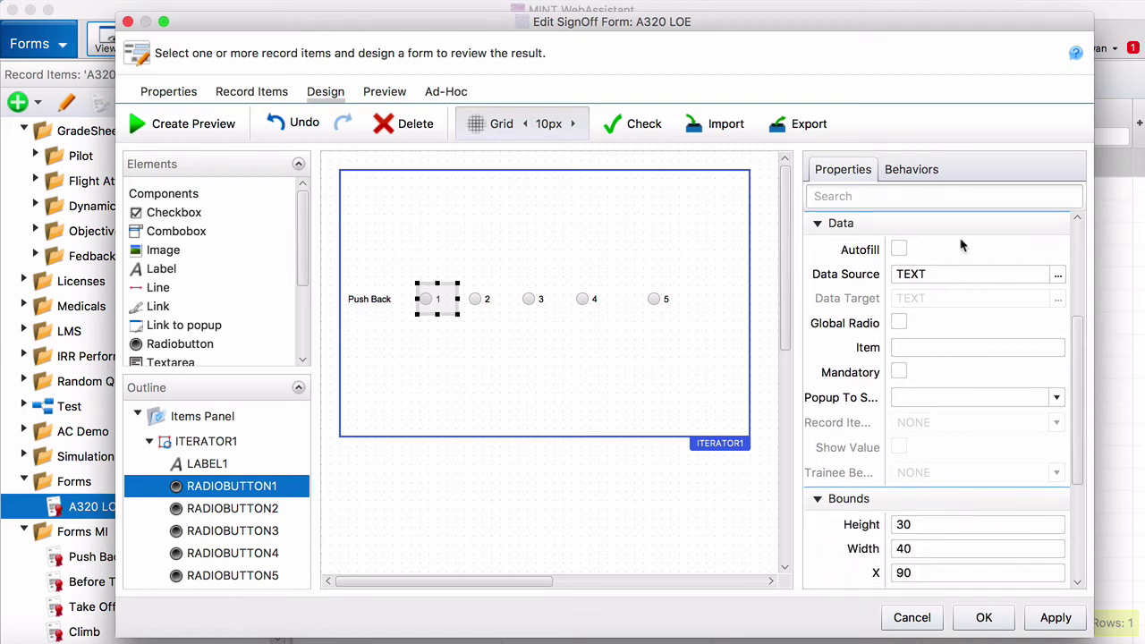
left_click(1057, 275)
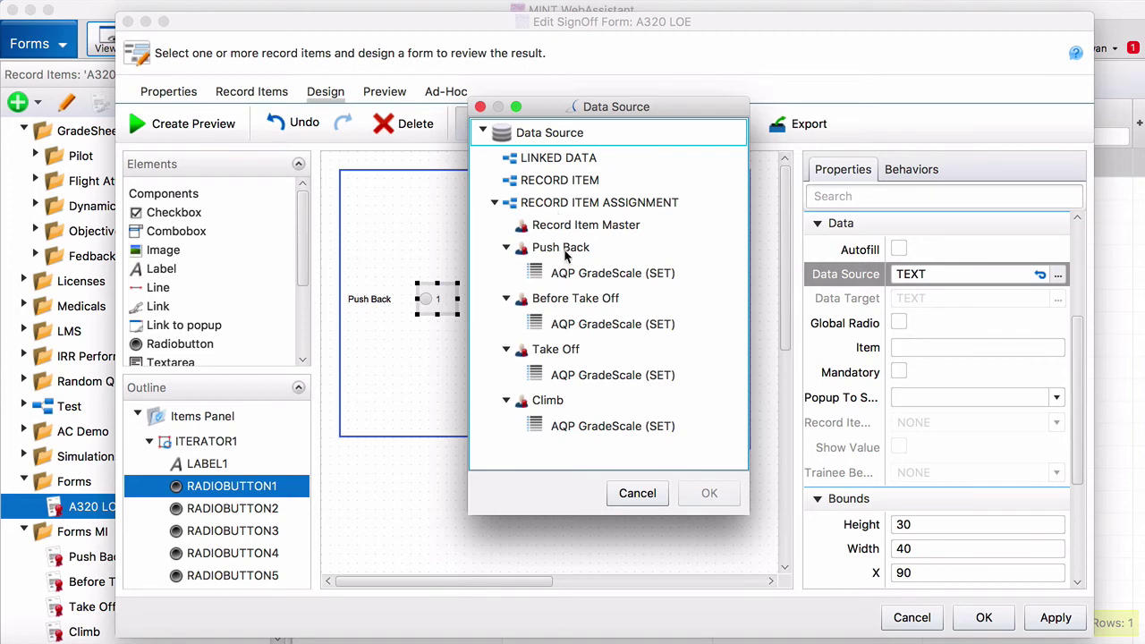
left_click(591, 276)
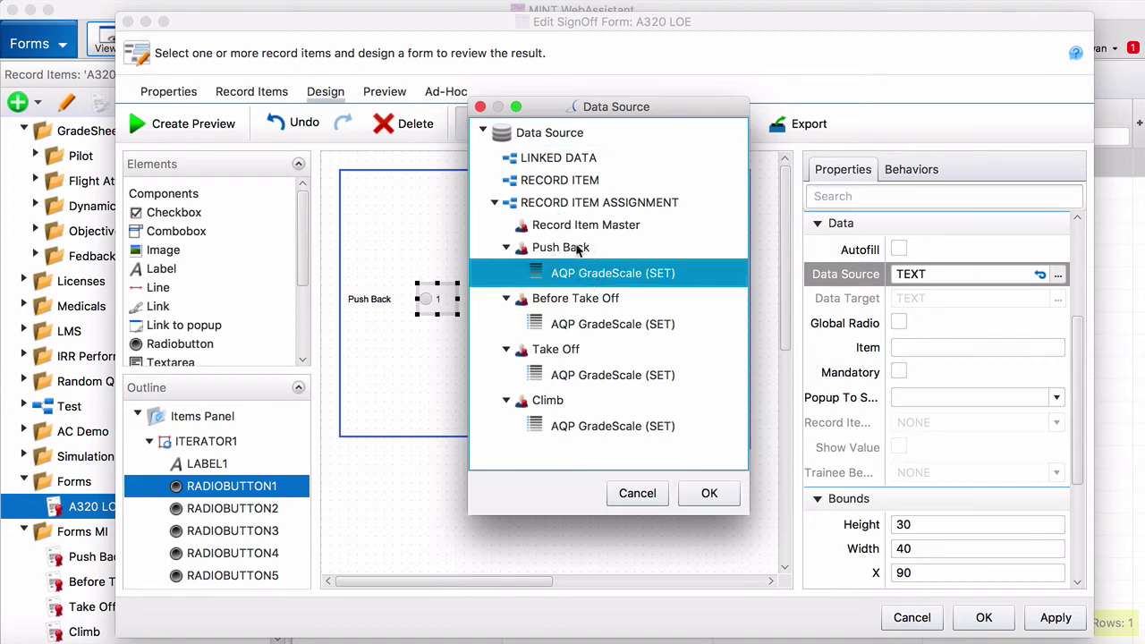
left_click(709, 492)
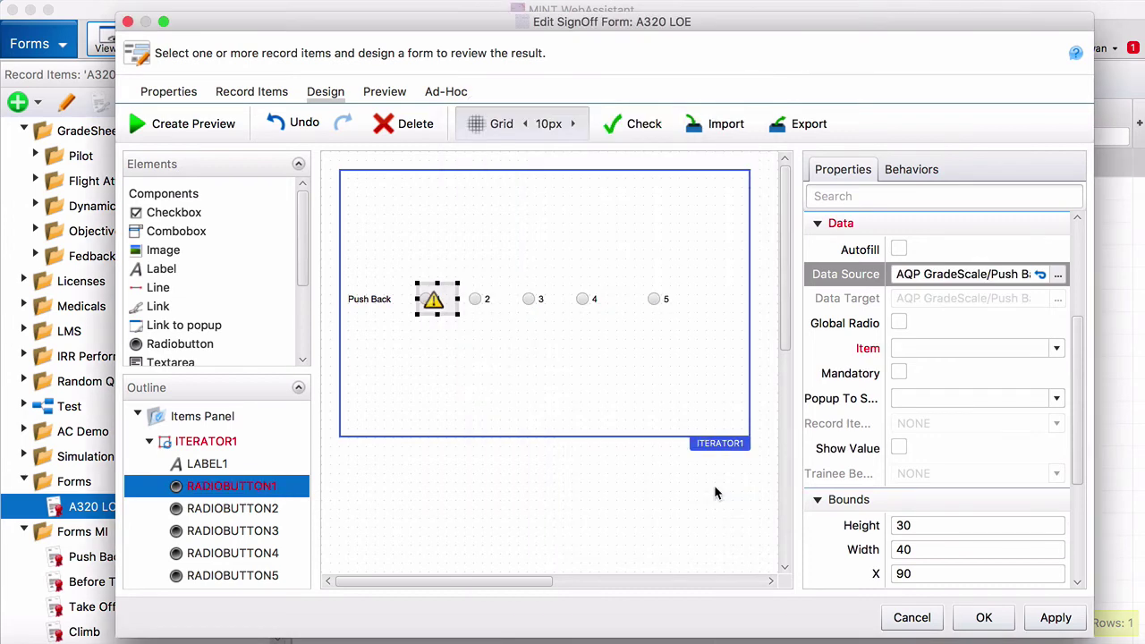
left_click(1056, 348)
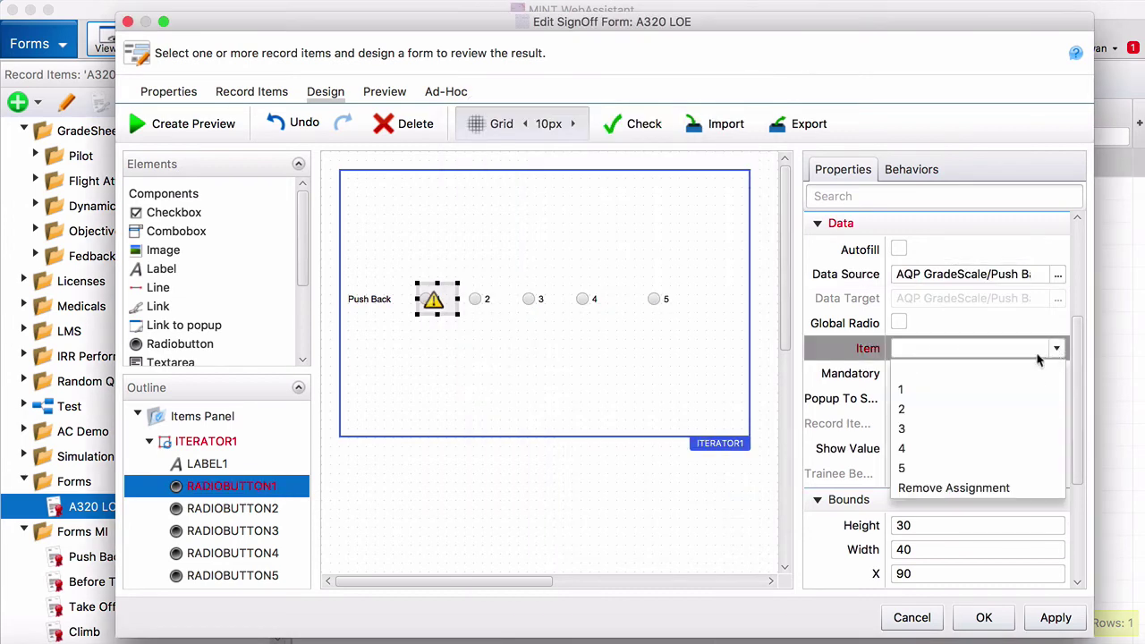
left_click(941, 390)
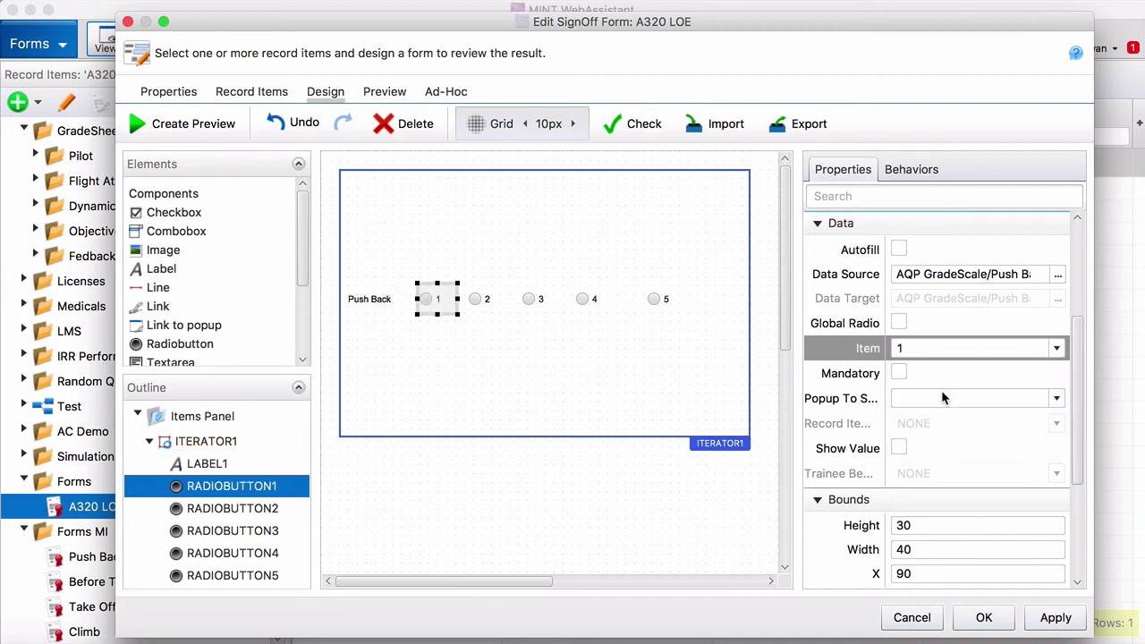
Link radio button 2 to the Push Back assignment's AQP GradeScale (SET) data source and set its item to 2.
left_click(488, 301)
left_click(1057, 273)
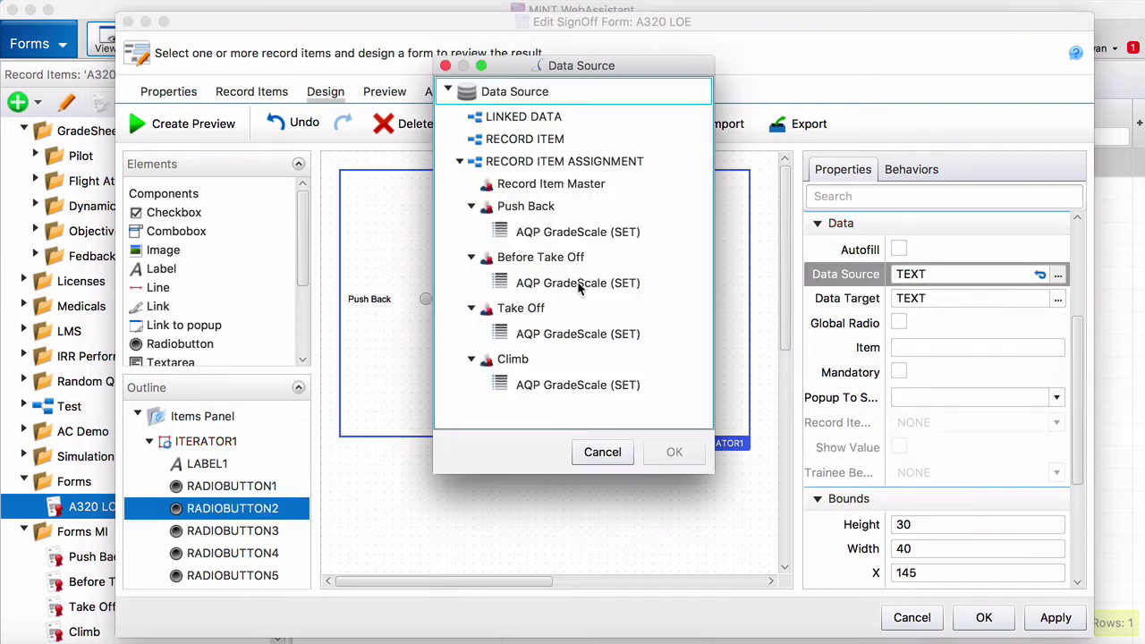
left_click(586, 234)
left_click(674, 453)
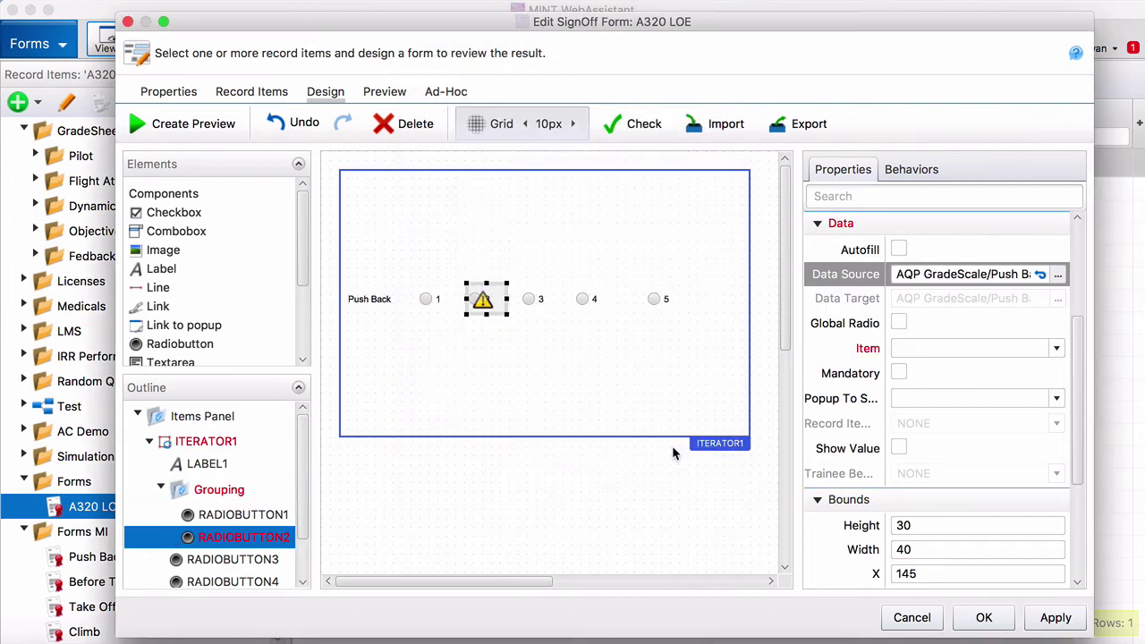
left_click(1064, 354)
left_click(1063, 348)
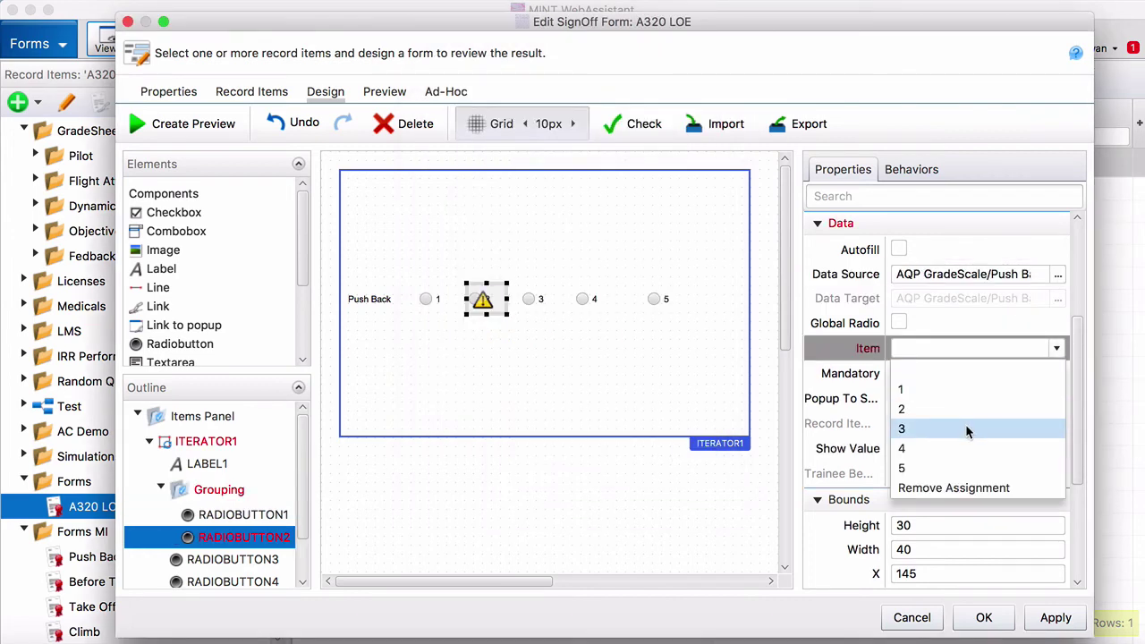
left_click(964, 409)
Assign the Push Back record item assignment's AQP GradeScale (SET) data source to radio buttons 3, 4 and 5 together.
left_click(541, 300)
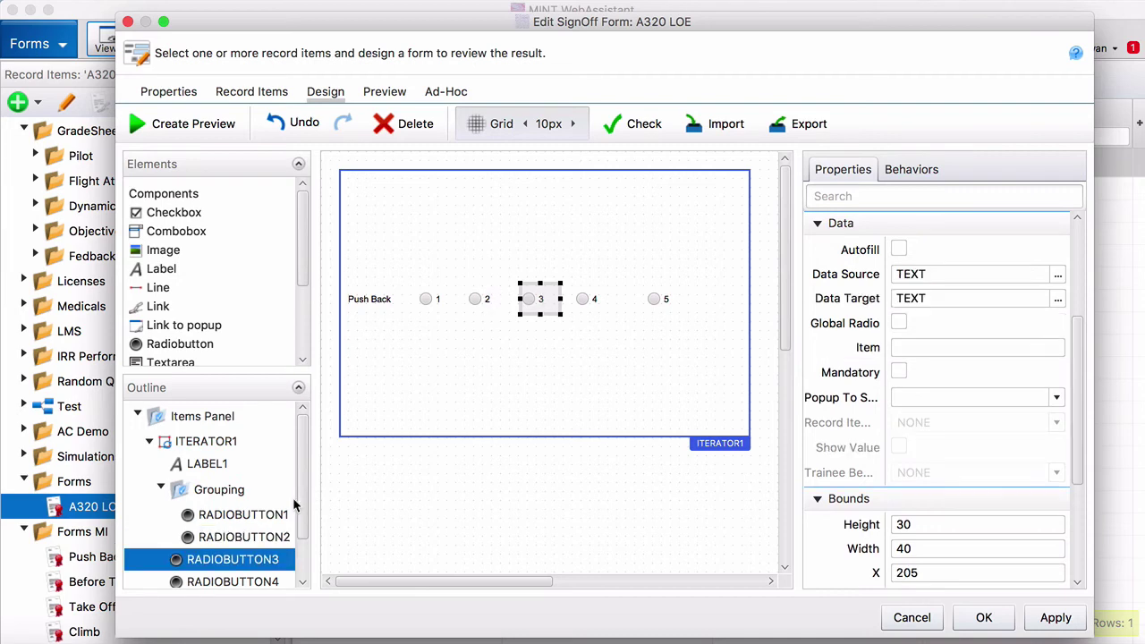
scroll(304, 505, "down", 1)
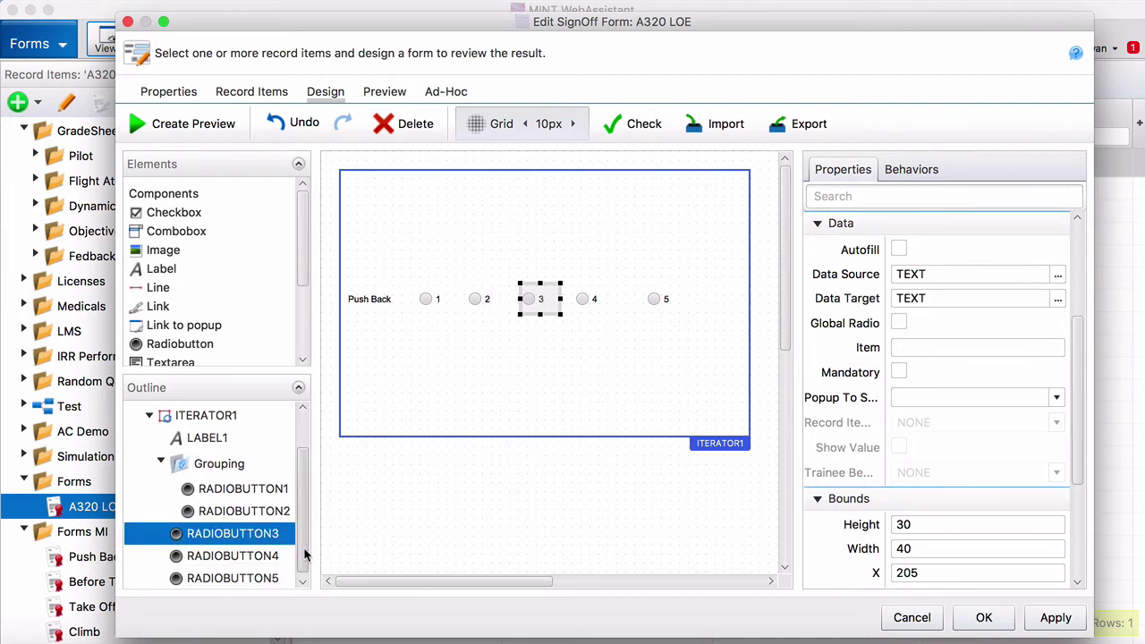
left_click(245, 576, "shift")
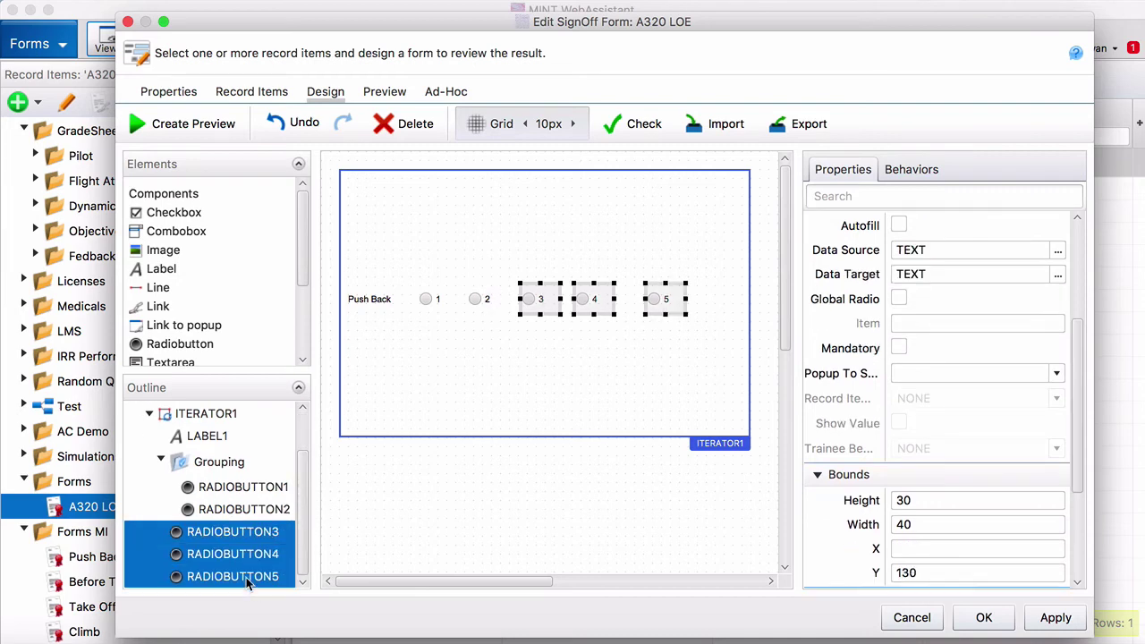
left_click(1058, 251)
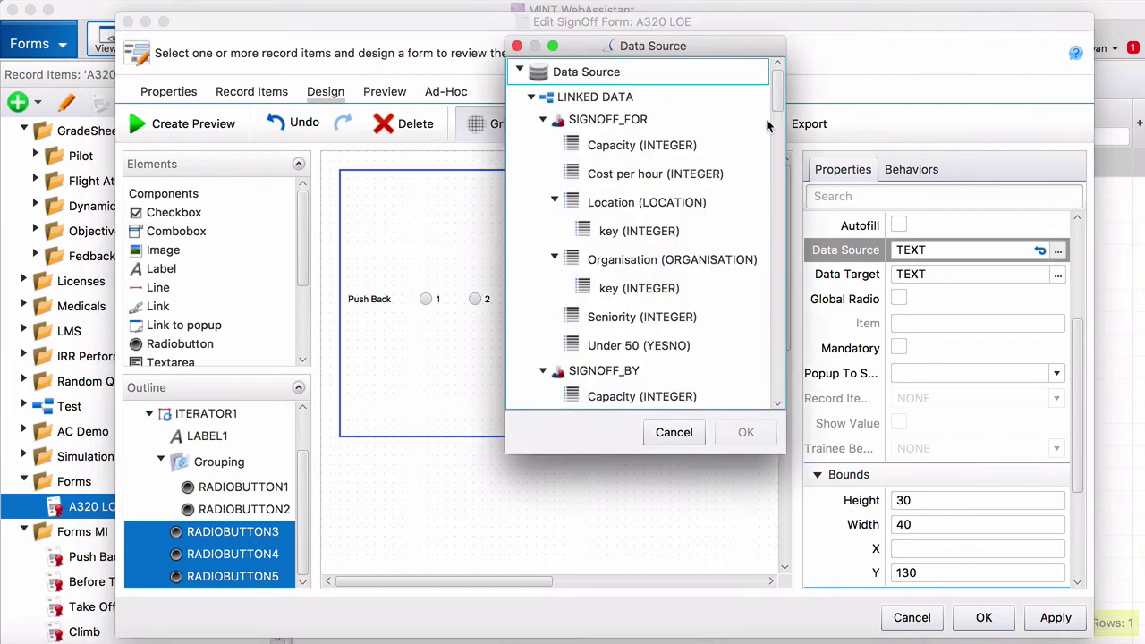
left_click_drag(777, 99, 796, 384)
left_click(660, 247)
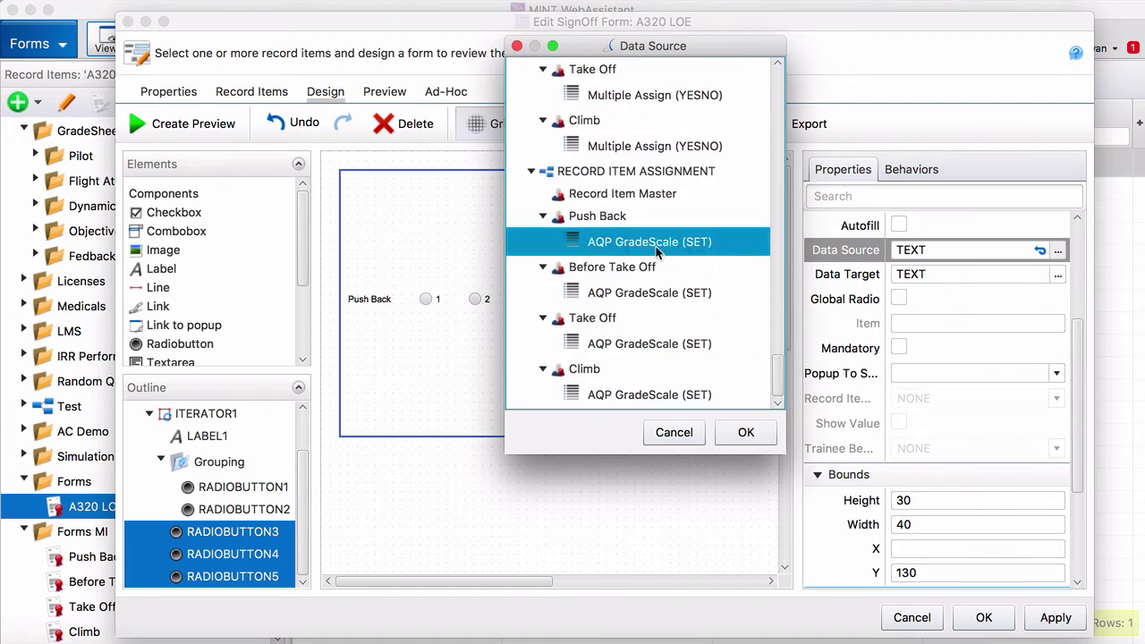
left_click(745, 433)
left_click(554, 351)
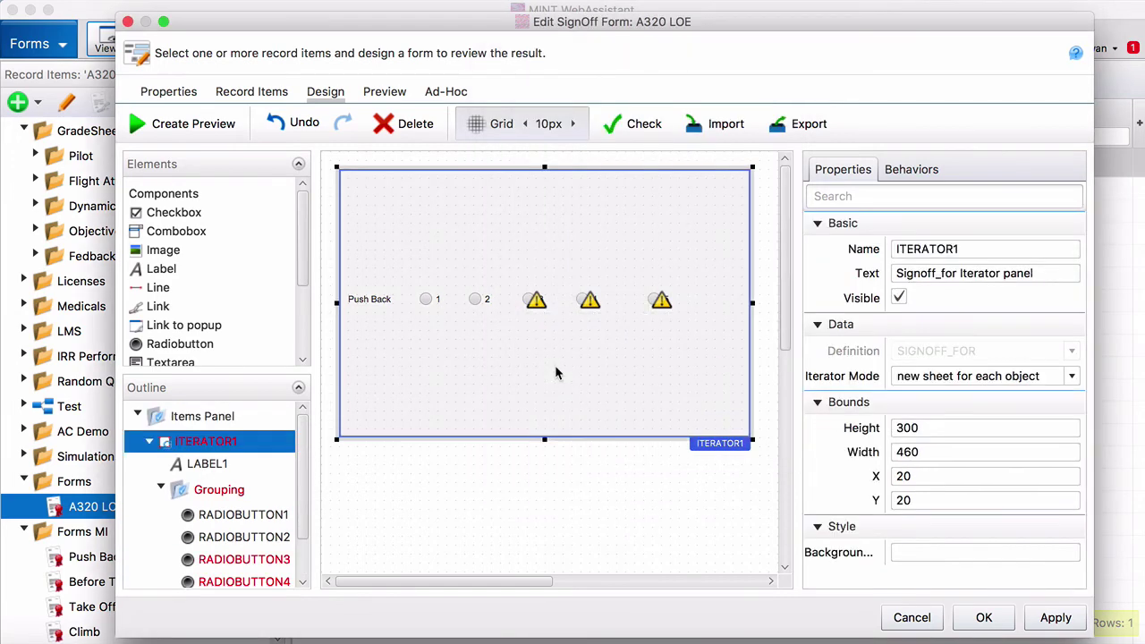
Set the grade item of radio buttons 3, 4 and 5 to 3, 4 and 5 respectively.
left_click(543, 300)
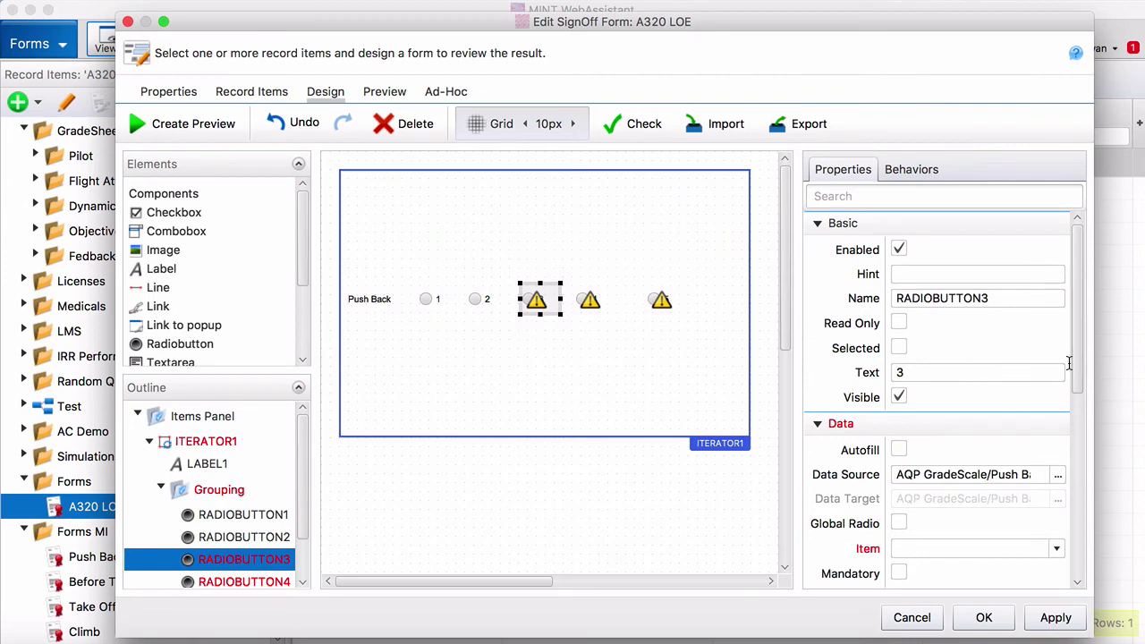
left_click(1055, 547)
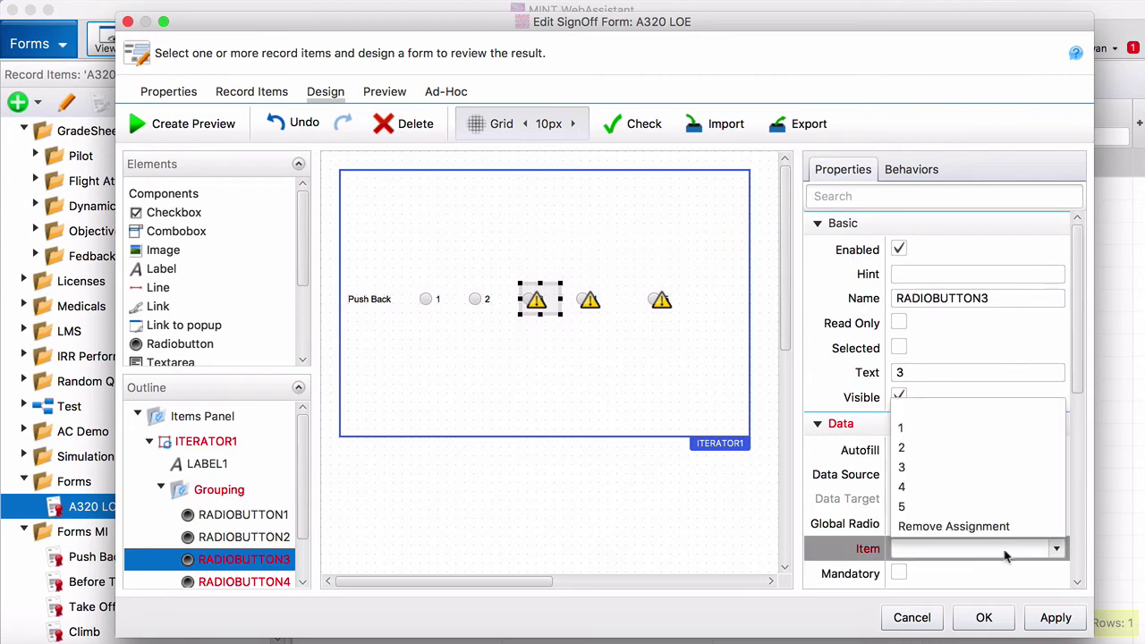
left_click(938, 469)
left_click(601, 306)
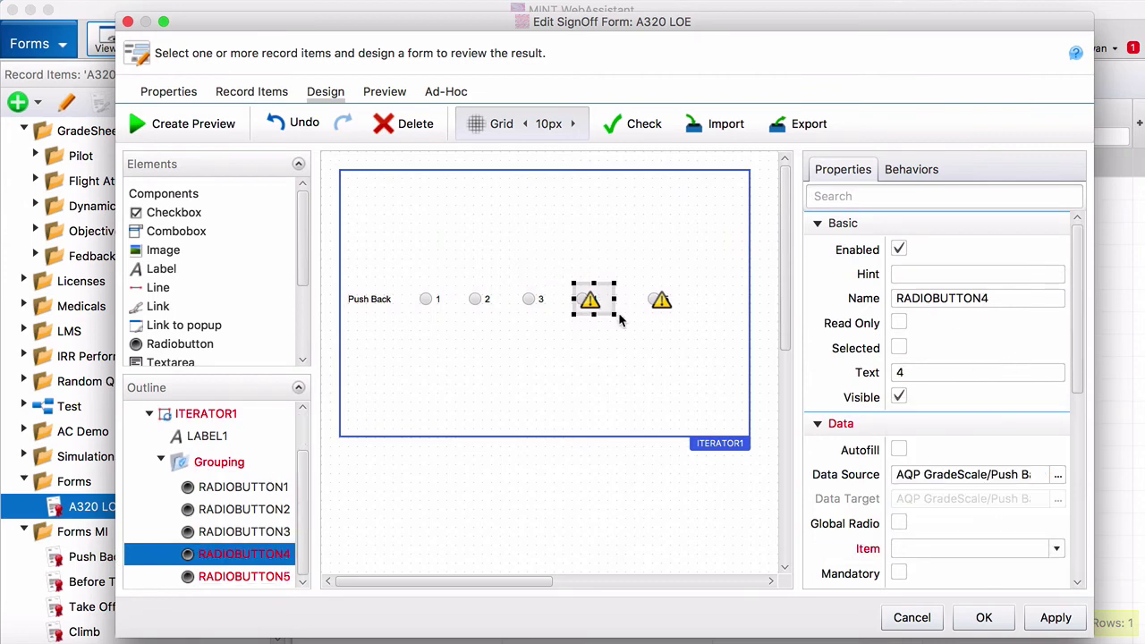
left_click(1042, 547)
left_click(938, 486)
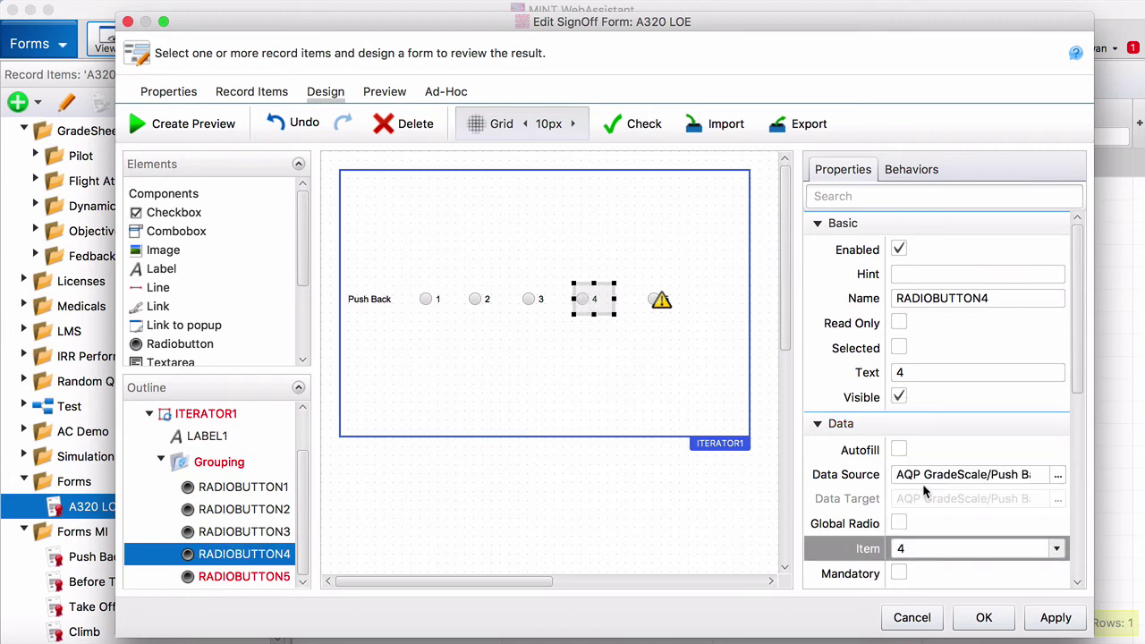
left_click(659, 306)
left_click(1056, 547)
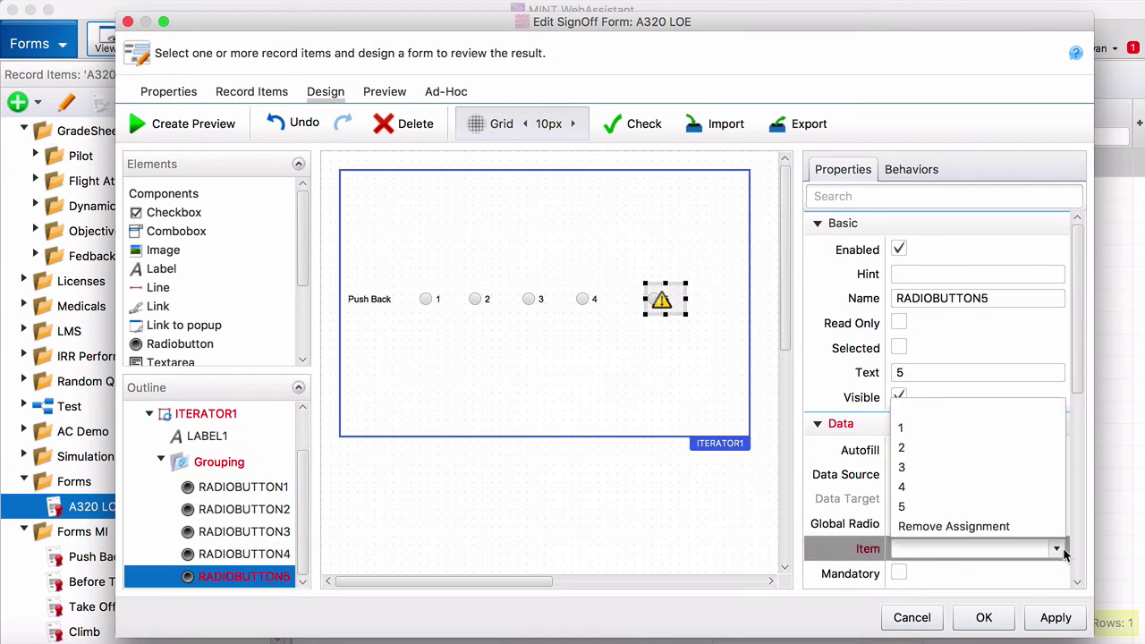
left_click(933, 506)
left_click(458, 333)
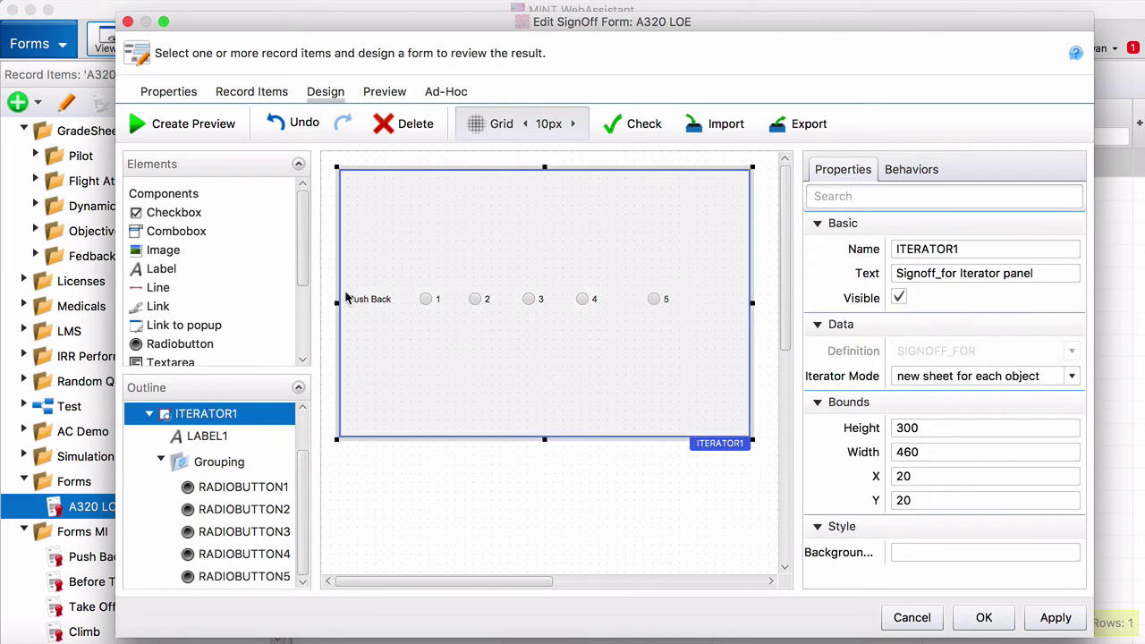
Add two labels above the Push Back row, at about X 20, Y 40 and X 310, Y 40.
left_click_drag(167, 273, 383, 220)
left_click_drag(167, 270, 636, 217)
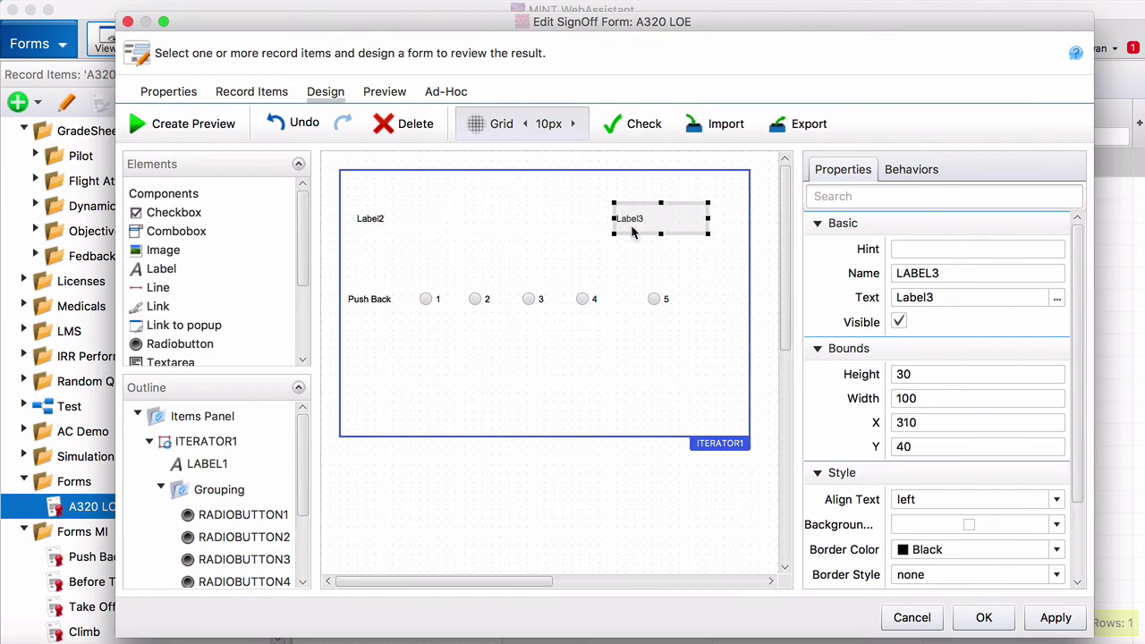
Link the first label above the Push Back row to the Name (TEXT) data source under SIGNOFF_FOR.
left_click(387, 219)
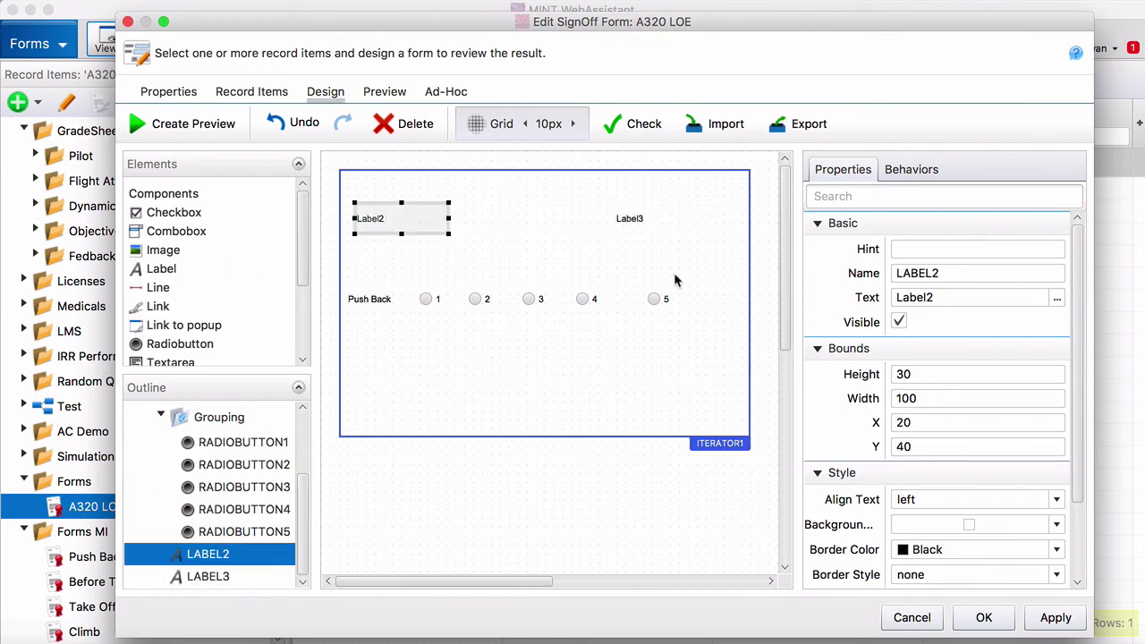
left_click(1056, 303)
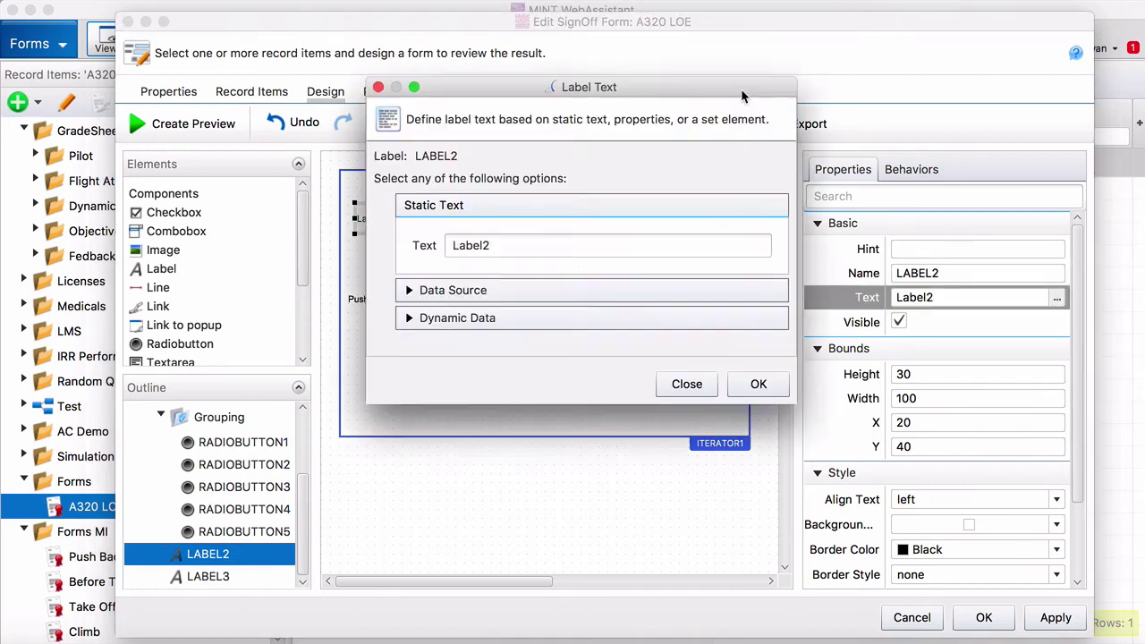
left_click(471, 289)
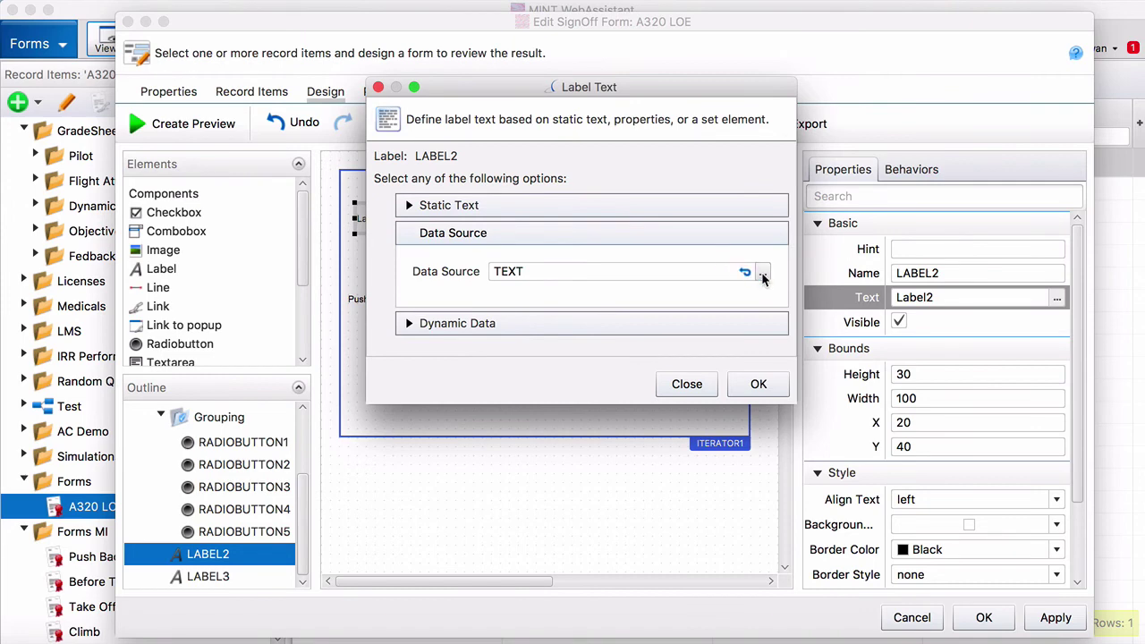
left_click(762, 274)
left_click_drag(715, 97, 715, 122)
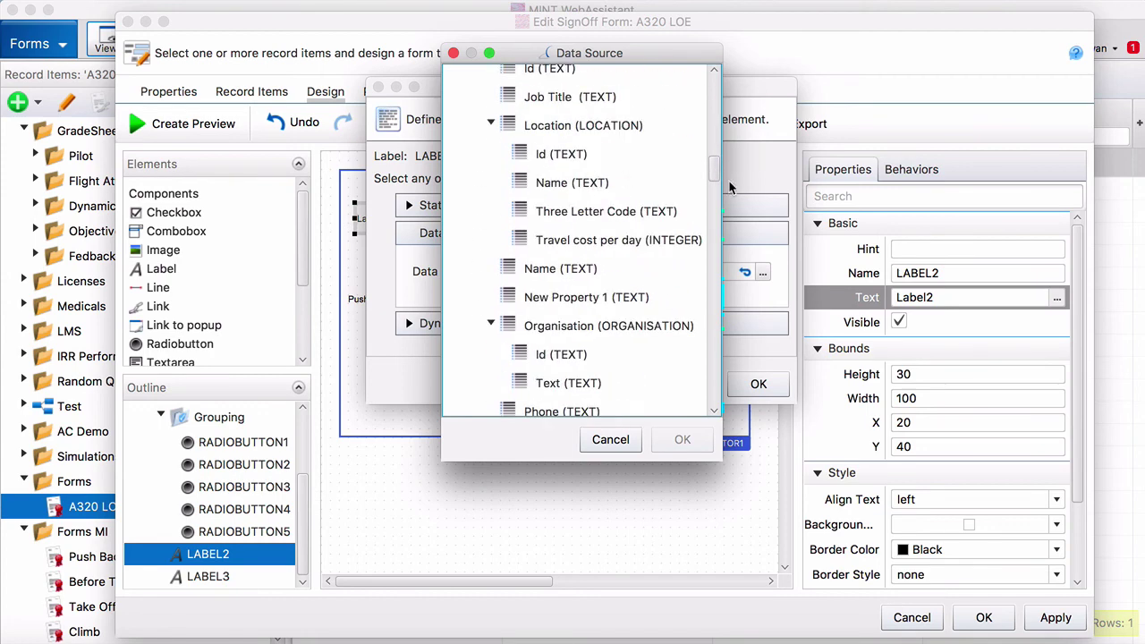
left_click_drag(713, 168, 708, 128)
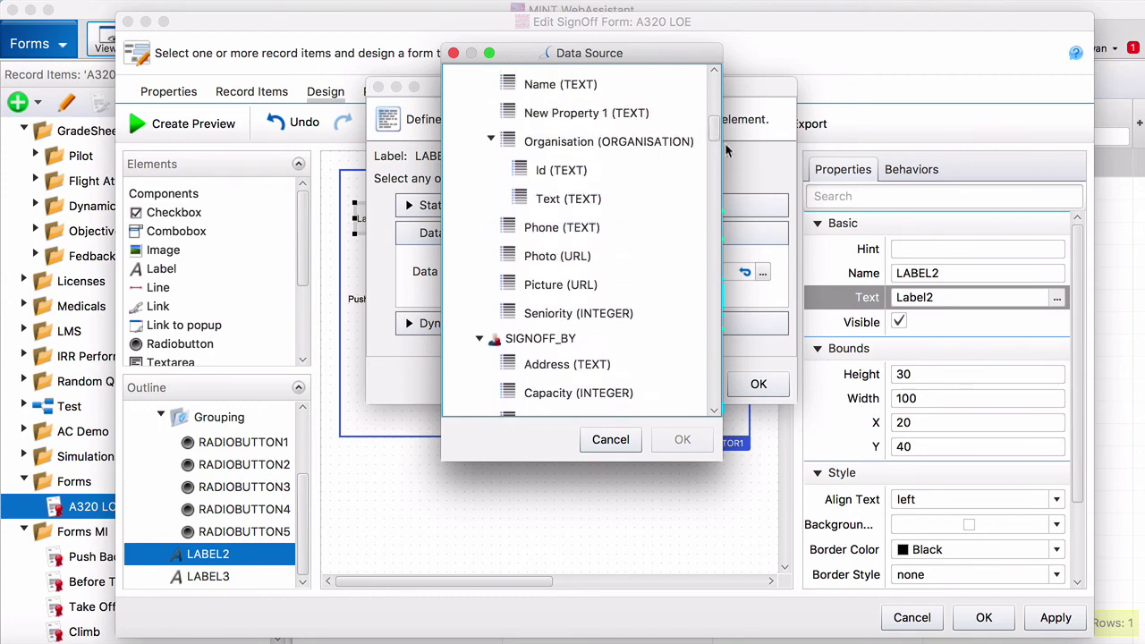
left_click(640, 93)
left_click(682, 439)
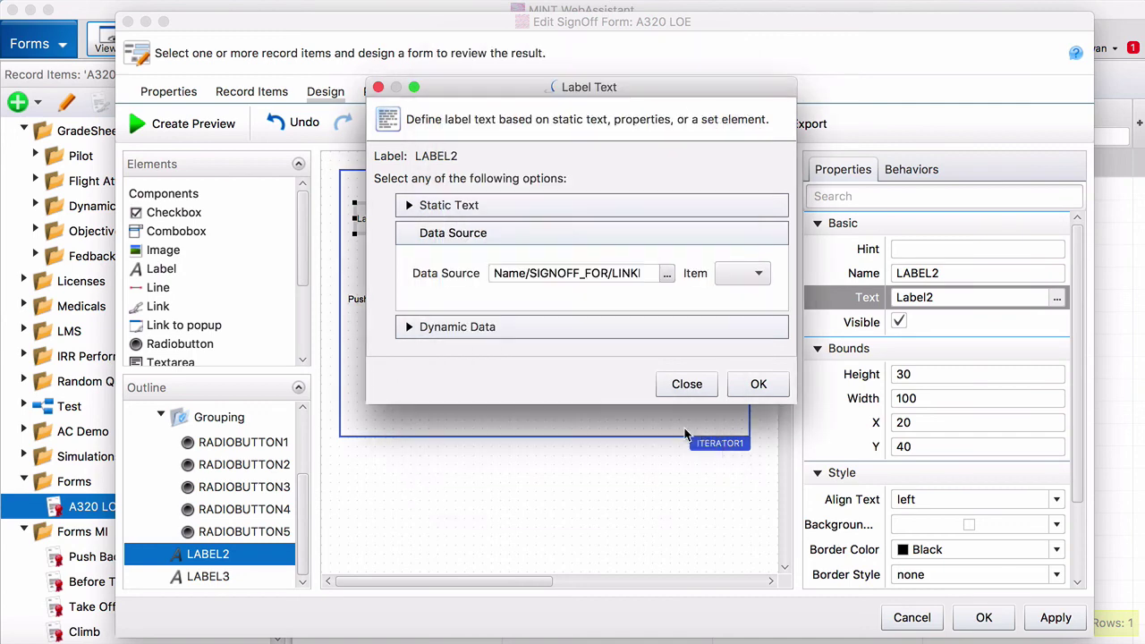
left_click(757, 384)
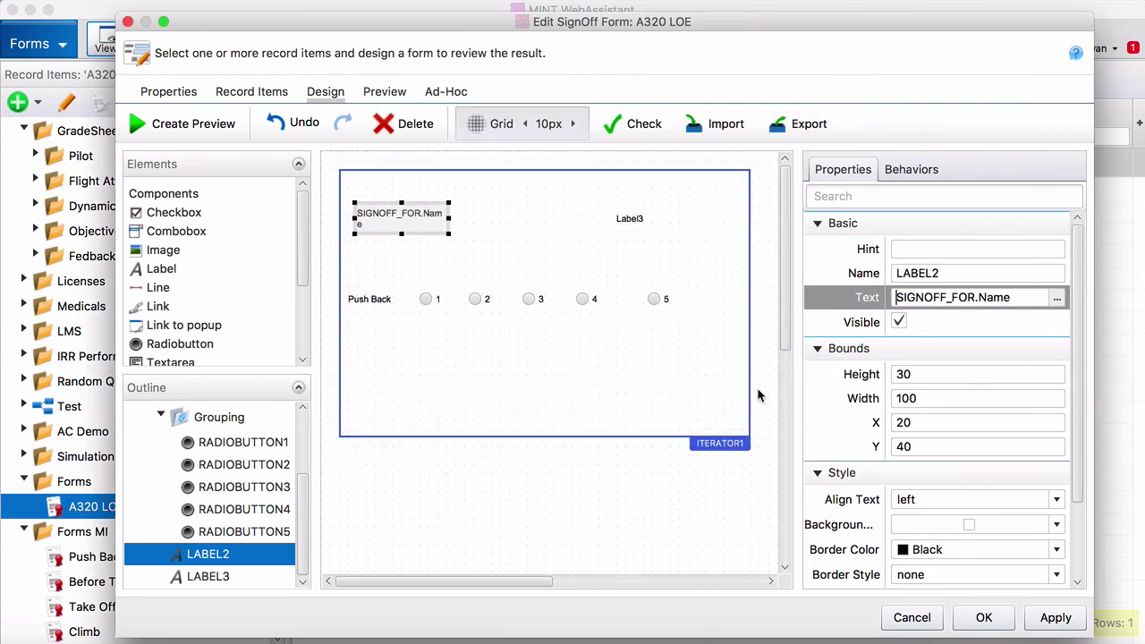
Link the second label above the Push Back row to the Name (TEXT) data source under SIGNOFF_BY.
left_click(648, 223)
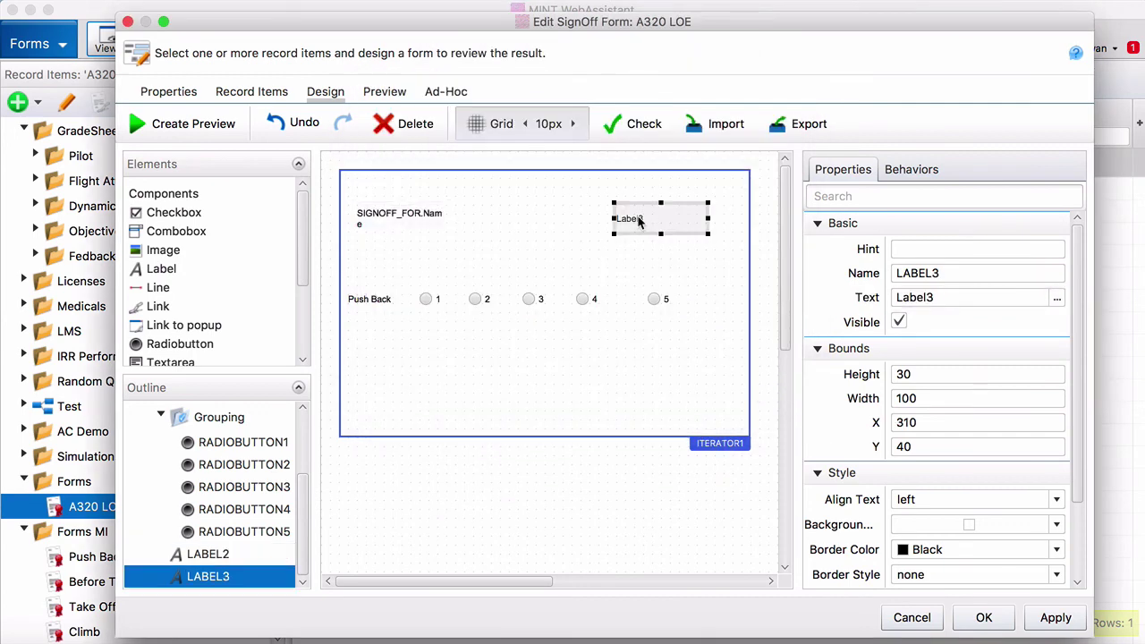
left_click(1057, 297)
left_click(625, 264)
left_click(833, 248)
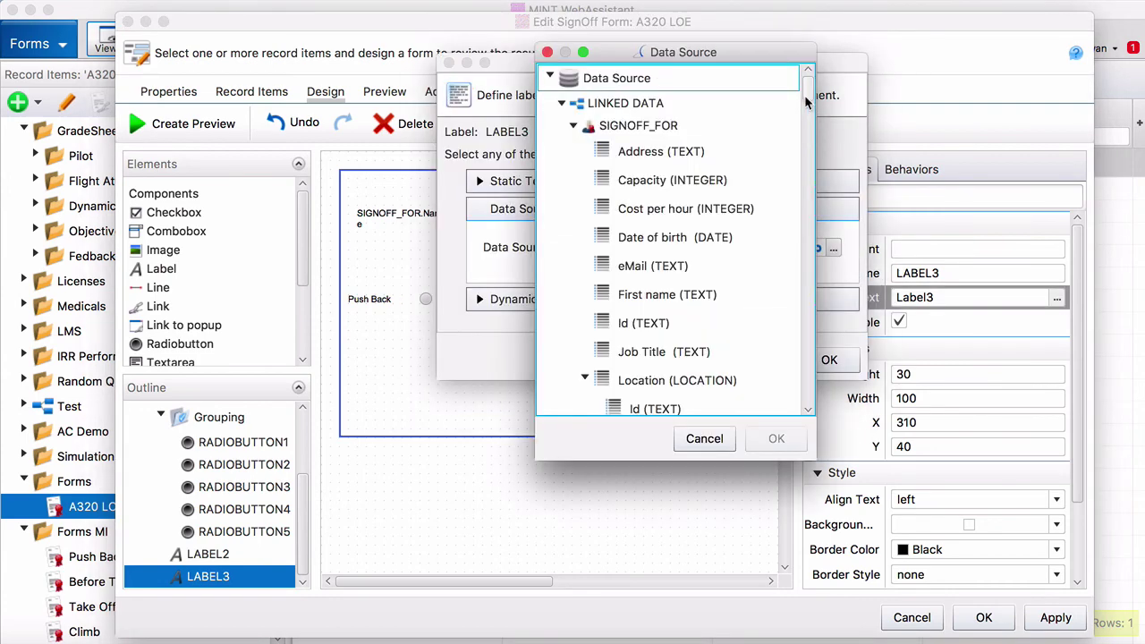
left_click_drag(809, 82, 816, 161)
scroll(681, 304, "down", 6)
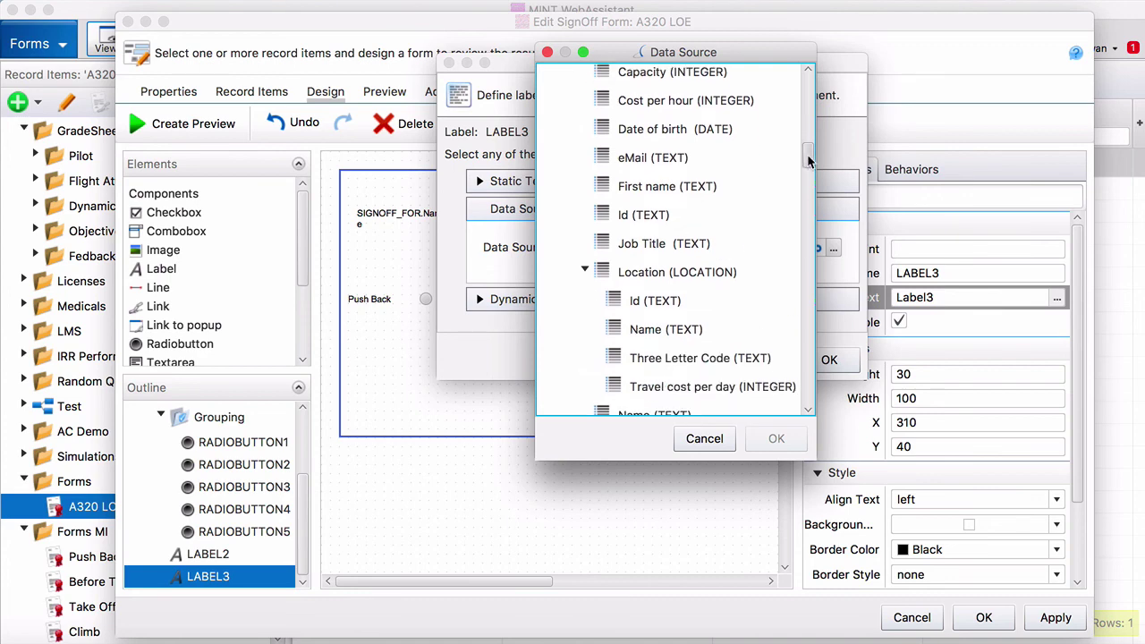
left_click(678, 257)
left_click(776, 438)
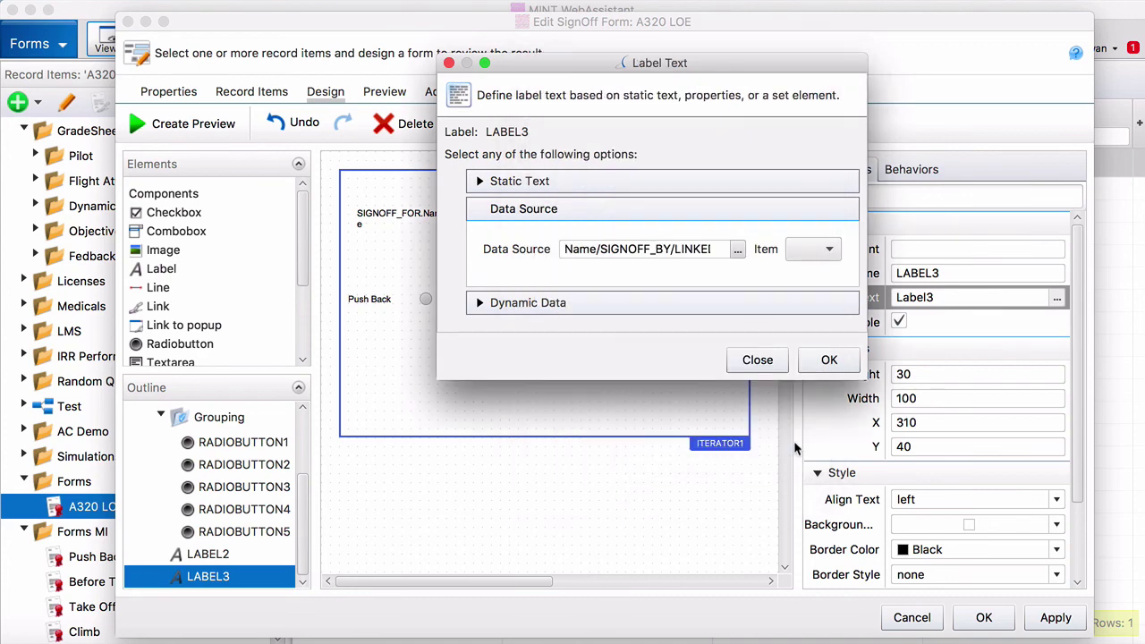
left_click(828, 360)
Save the A320 LOE form, switch to the MINT module and expand the Forms folder among the record items.
left_click(573, 415)
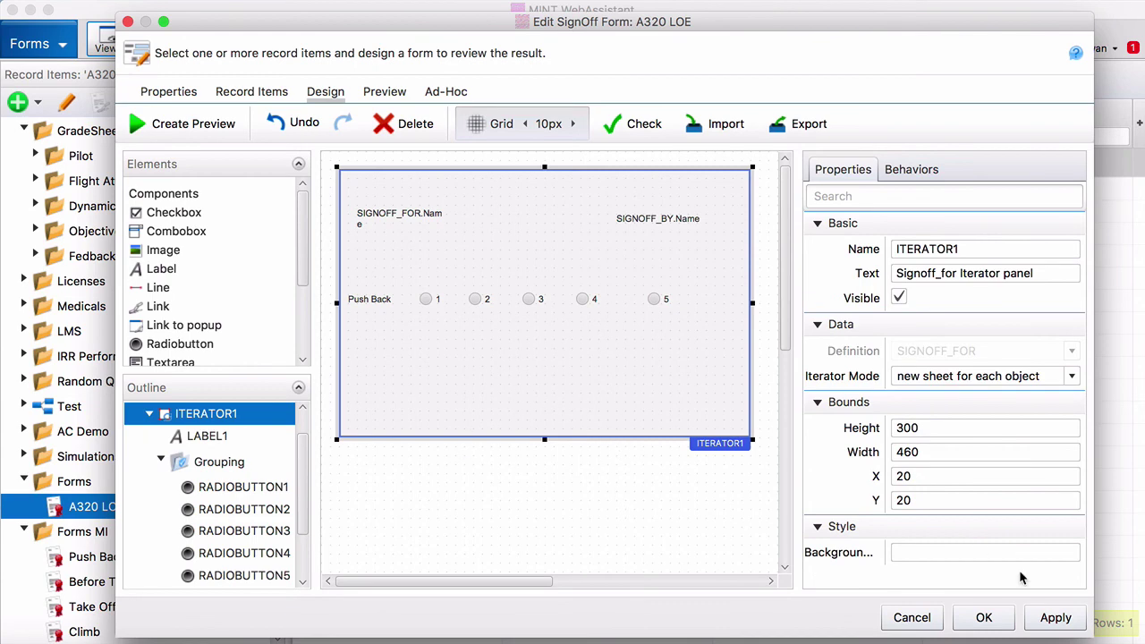
left_click(983, 617)
left_click(44, 55)
left_click(80, 235)
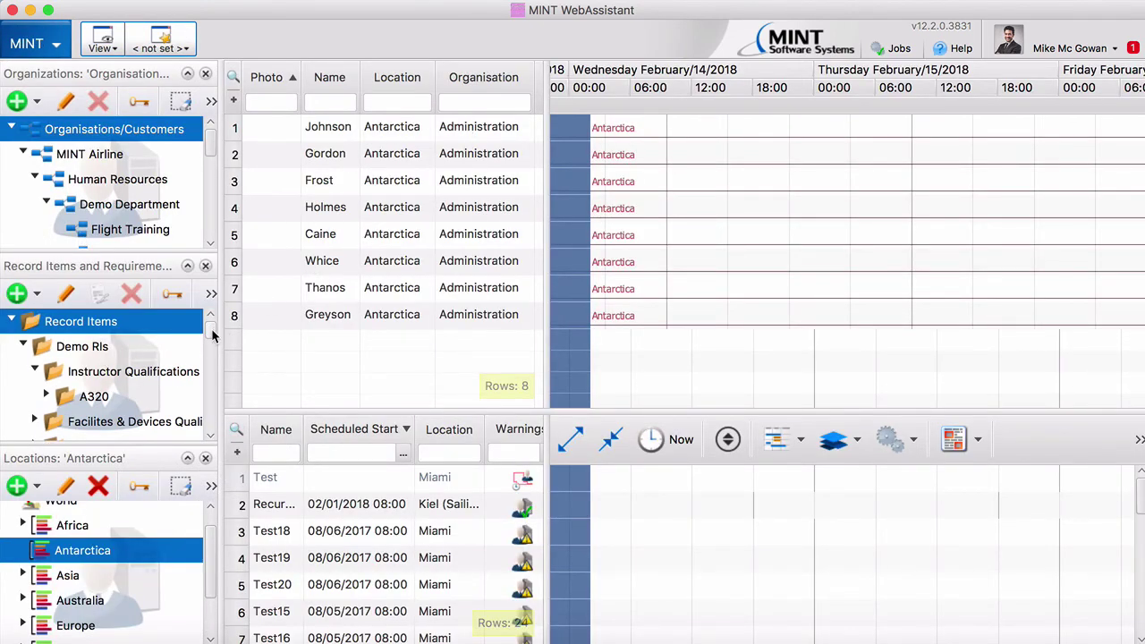
left_click_drag(211, 331, 212, 420)
left_click(23, 380)
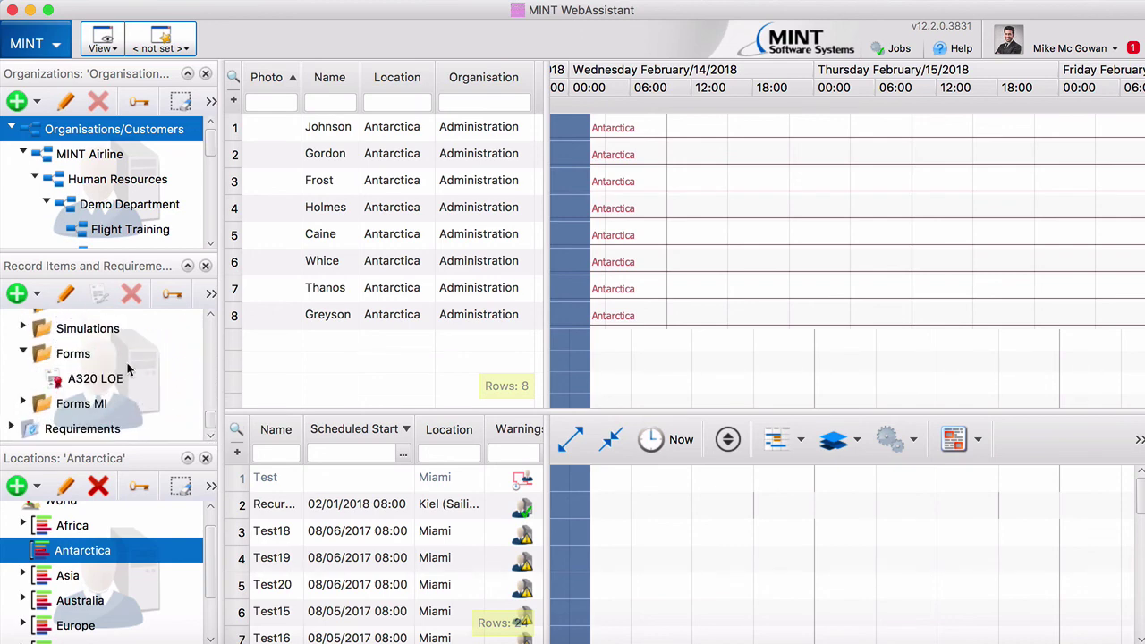
Open the A320 LOE form in the WebPortal for the first listed resource and grade Push Back as 2.
left_click(349, 135)
scroll(152, 384, "up", 1)
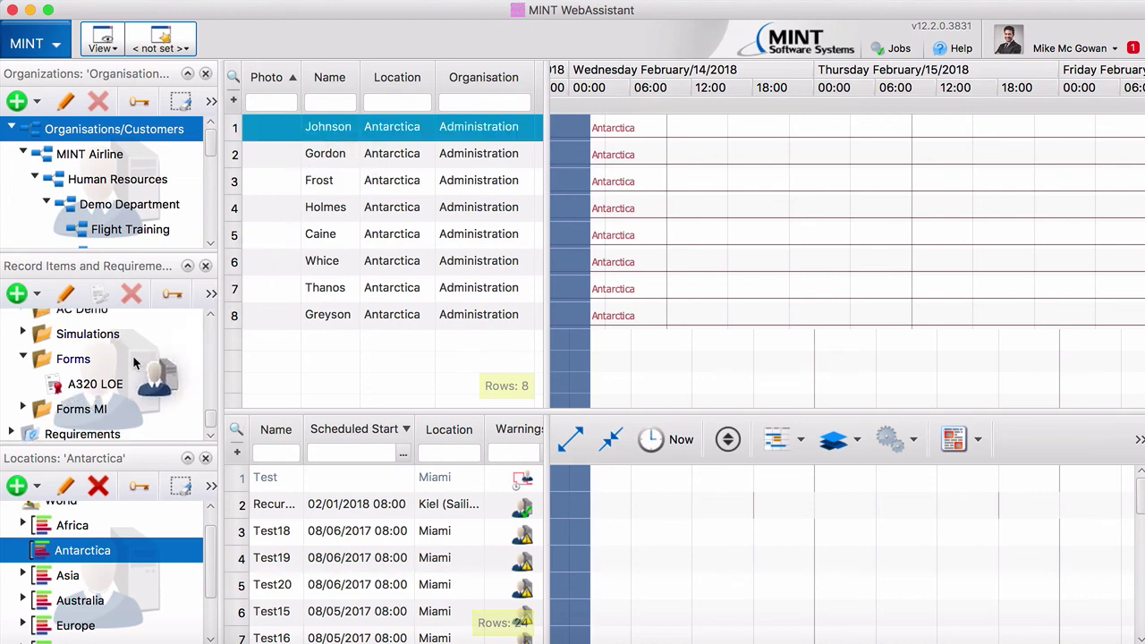
double_click(103, 385)
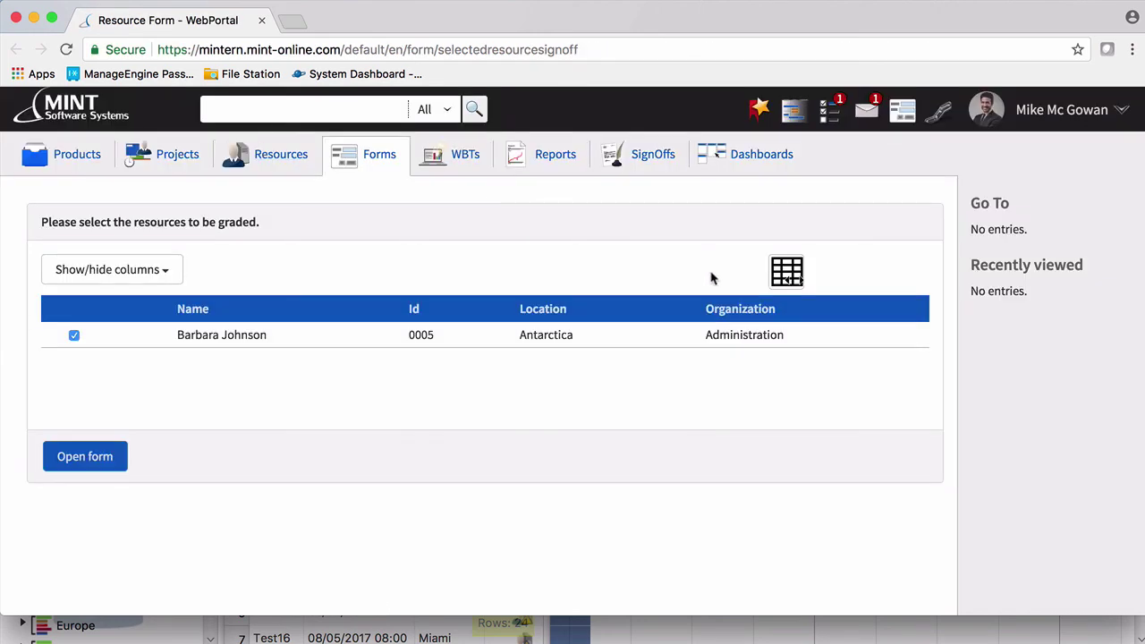
left_click(114, 462)
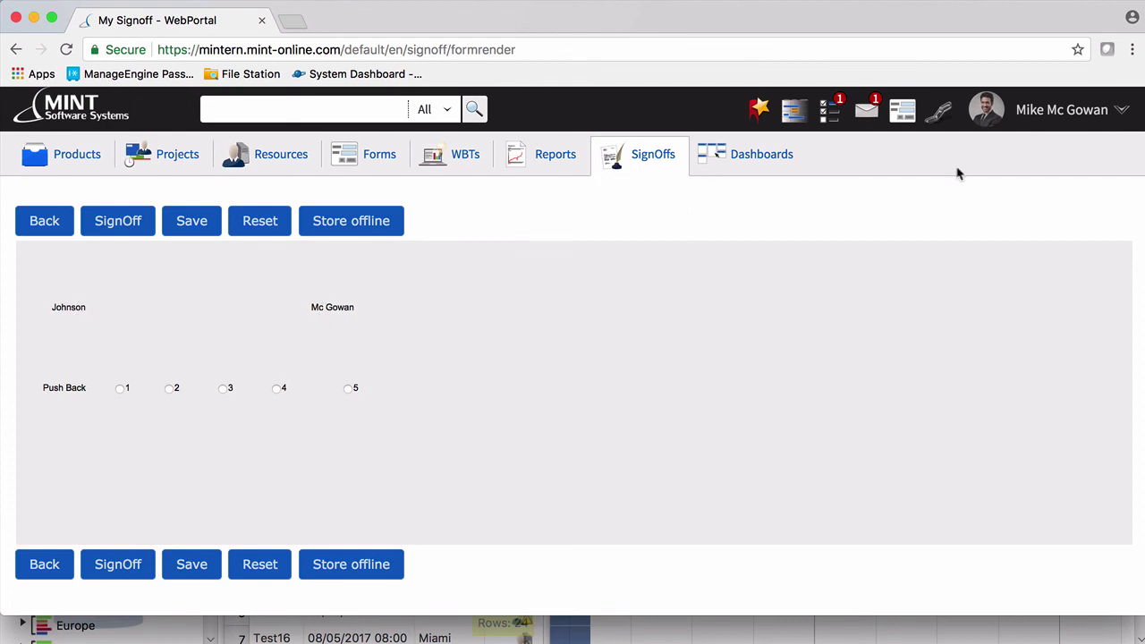
left_click(169, 388)
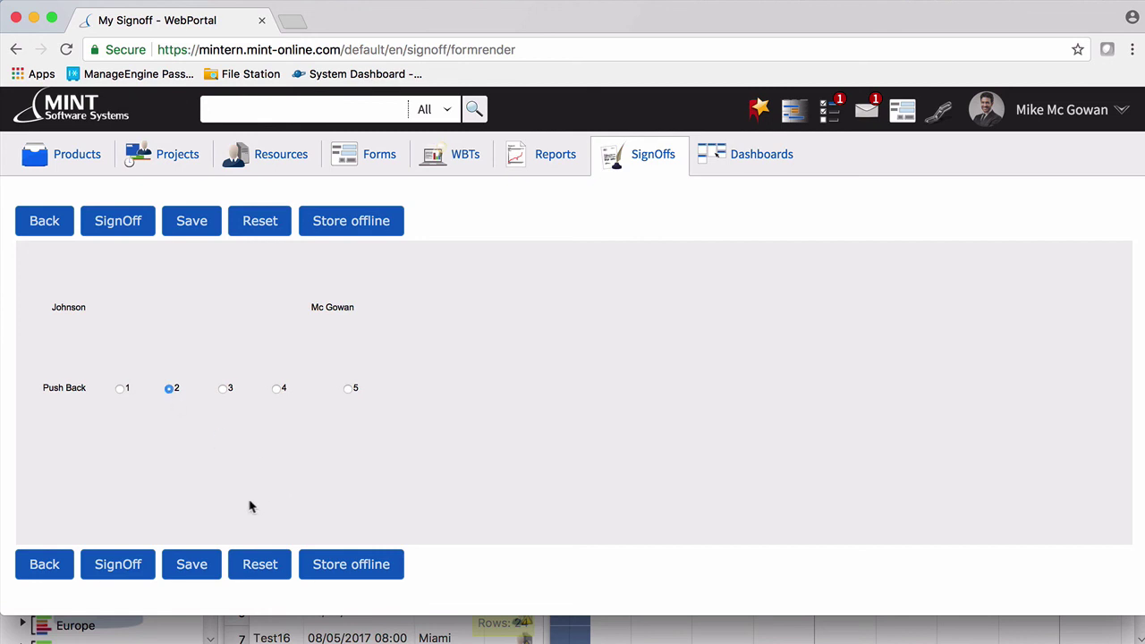